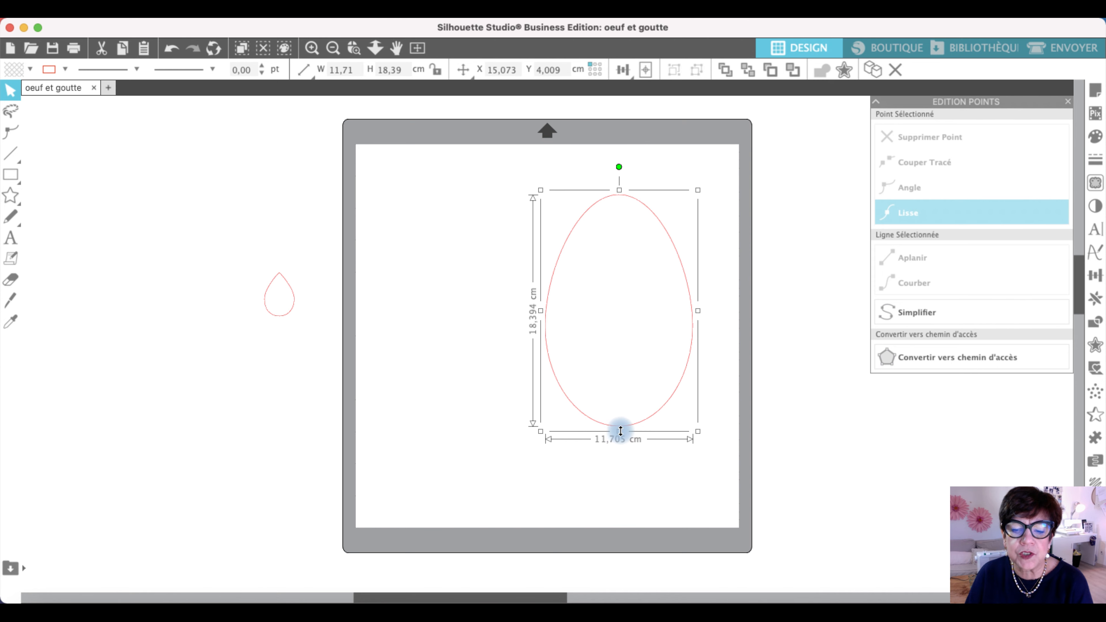
- Reduce the egg's height to about 16.94 cm and move it to the upper left area of the mat
left_click_drag(618, 433, 621, 414)
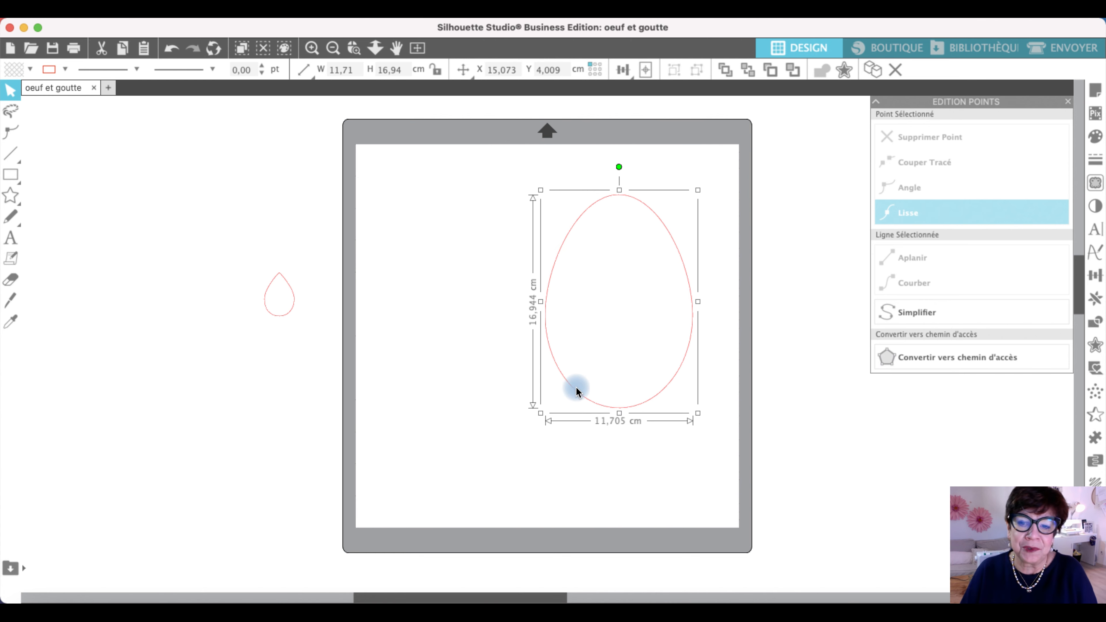
left_click(660, 174)
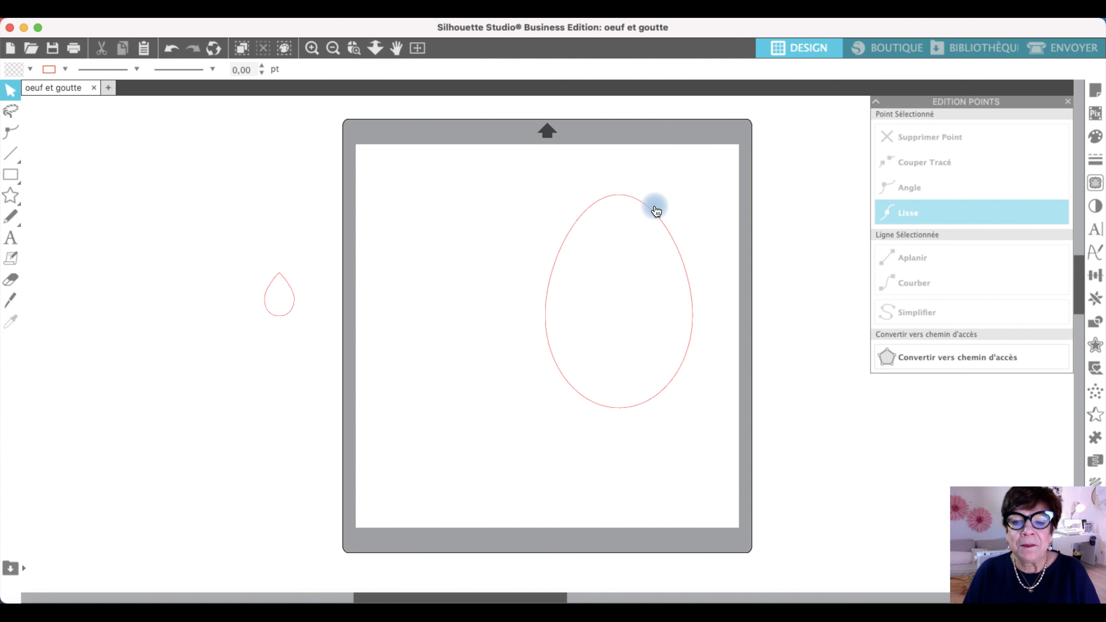
left_click_drag(655, 209, 519, 190)
left_click(580, 196)
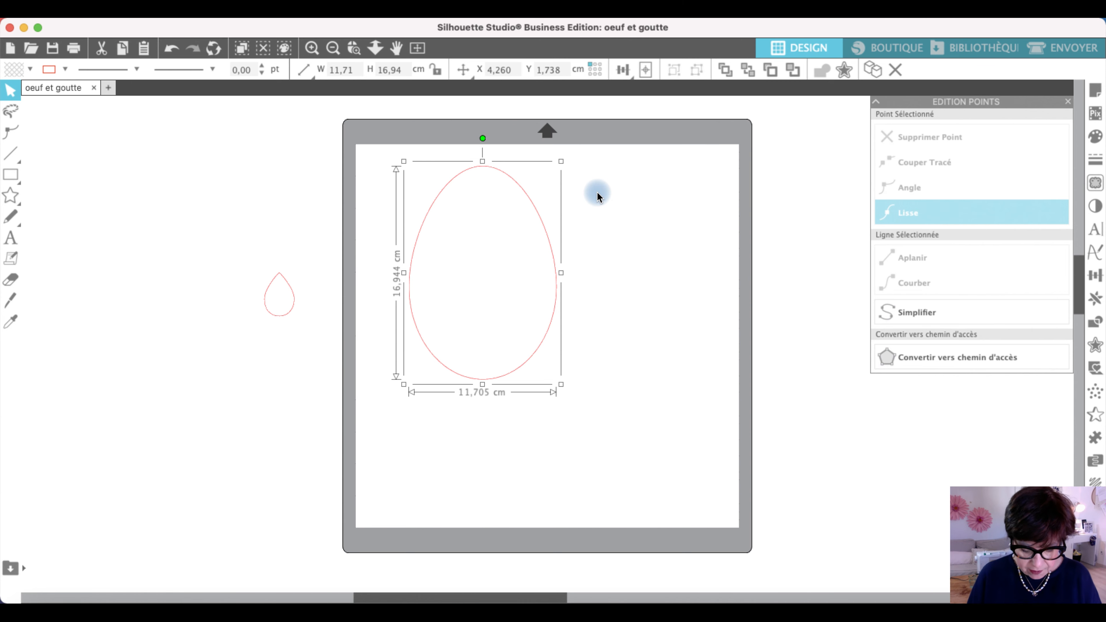
- Copy and paste the egg, and duplicate the pasted copy to its right to have three eggs
key("super+c")
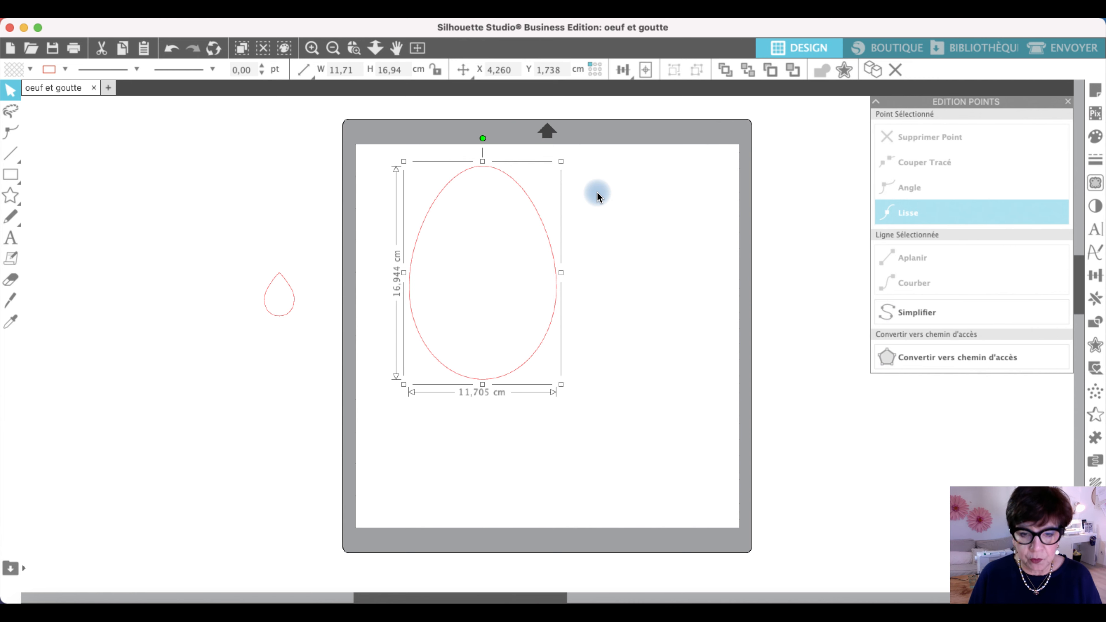
key("super+v")
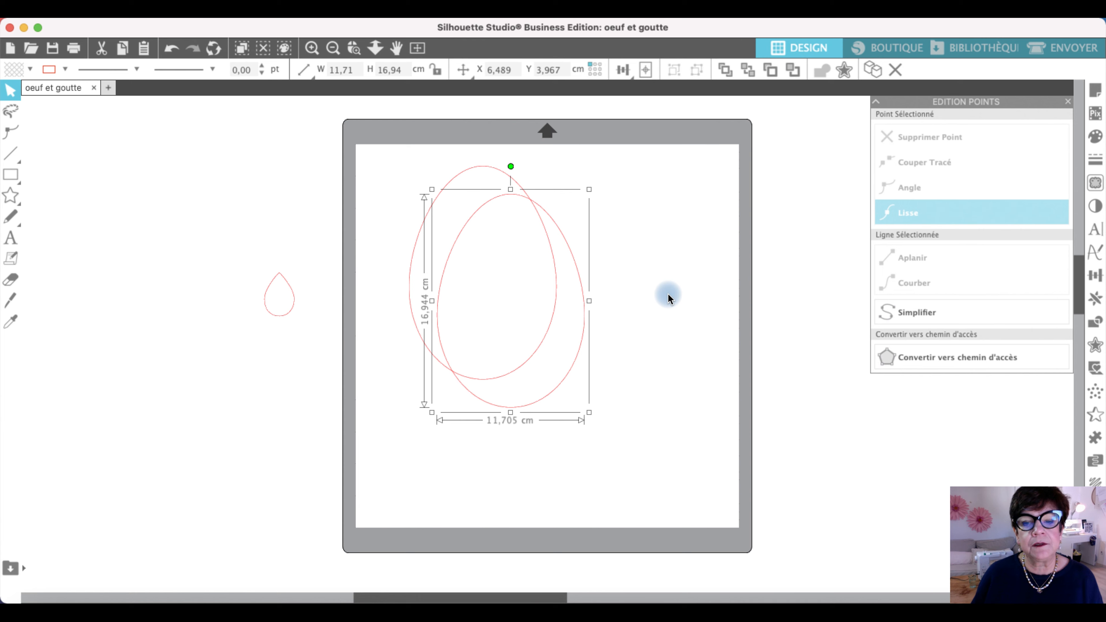
key("super+Right")
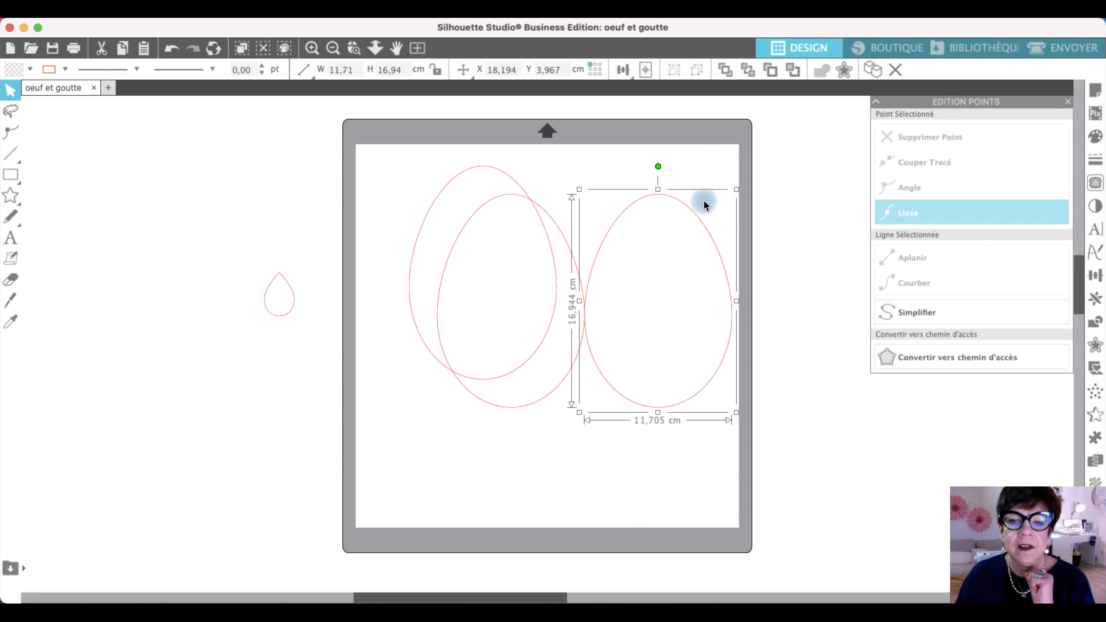
- Scale the middle egg copy proportionally to about 9.96 × 14.42 cm and centre it inside the first egg
left_click(558, 209)
left_click_drag(545, 217, 537, 180)
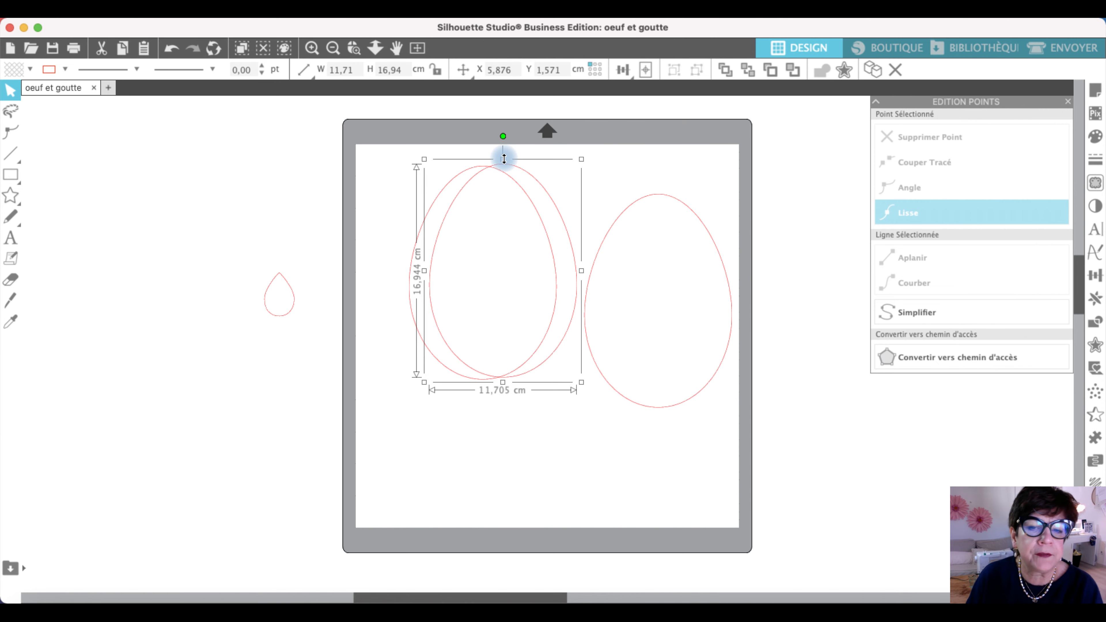
left_click_drag(503, 160, 497, 254)
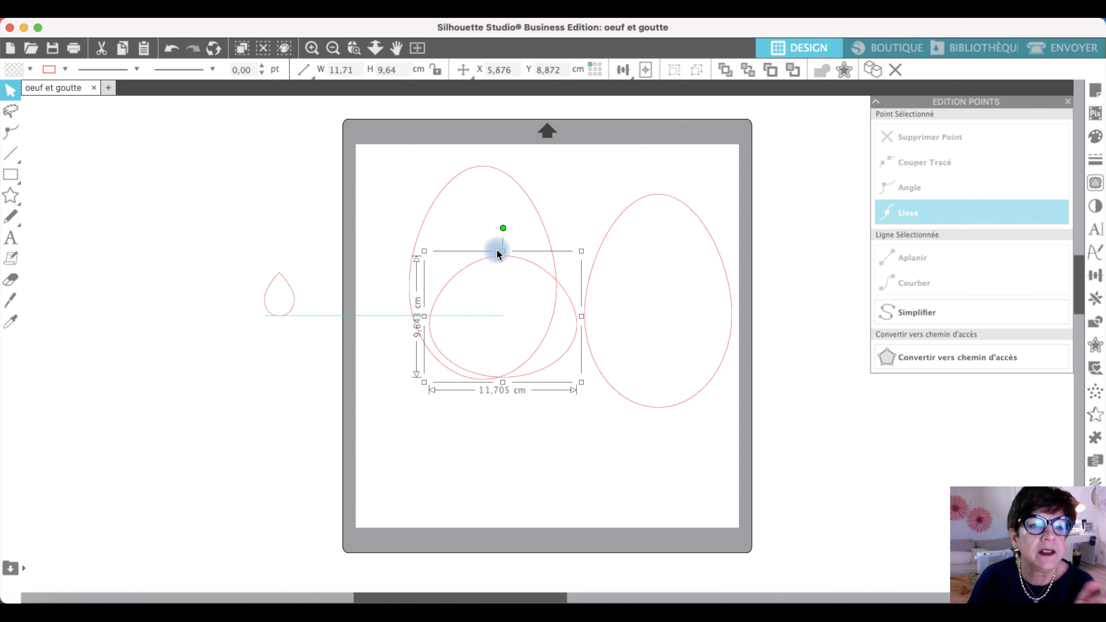
left_click(173, 52)
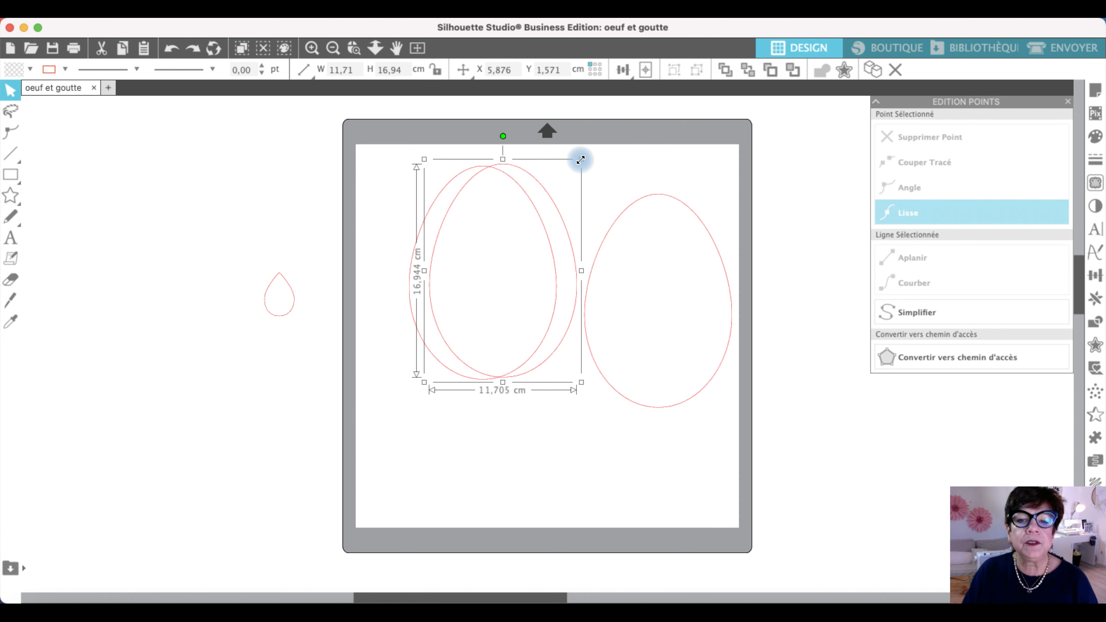
left_click_drag(581, 161, 502, 194)
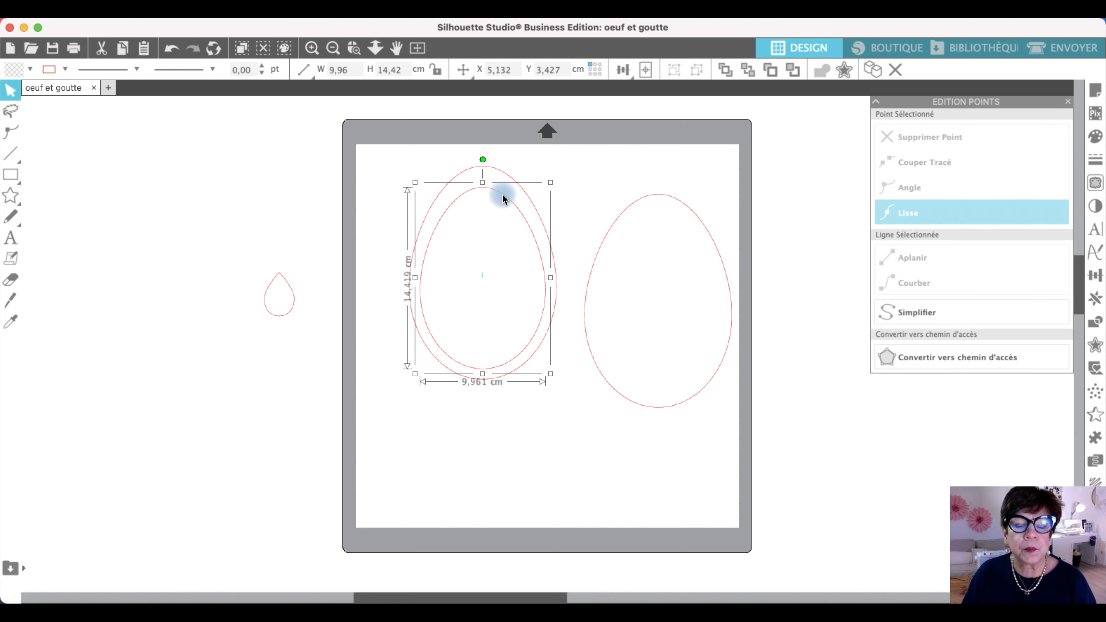
- Scale the remaining full-size egg copy to about 8.16 × 11.81 cm and nest it inside the other two
left_click(686, 212)
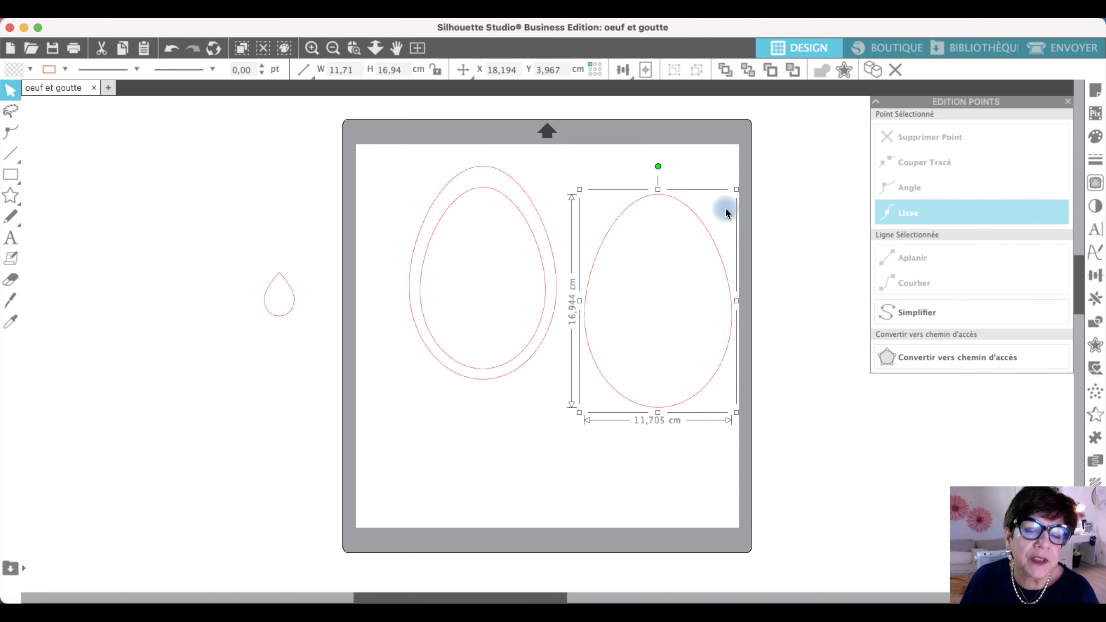
left_click_drag(652, 198, 513, 230)
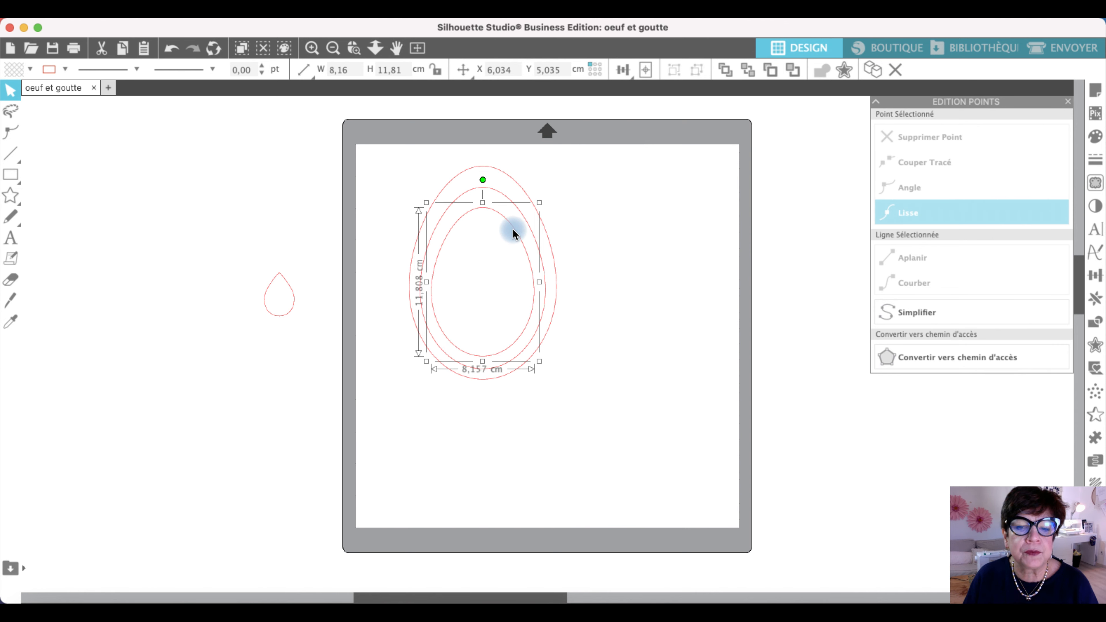
left_click(682, 253)
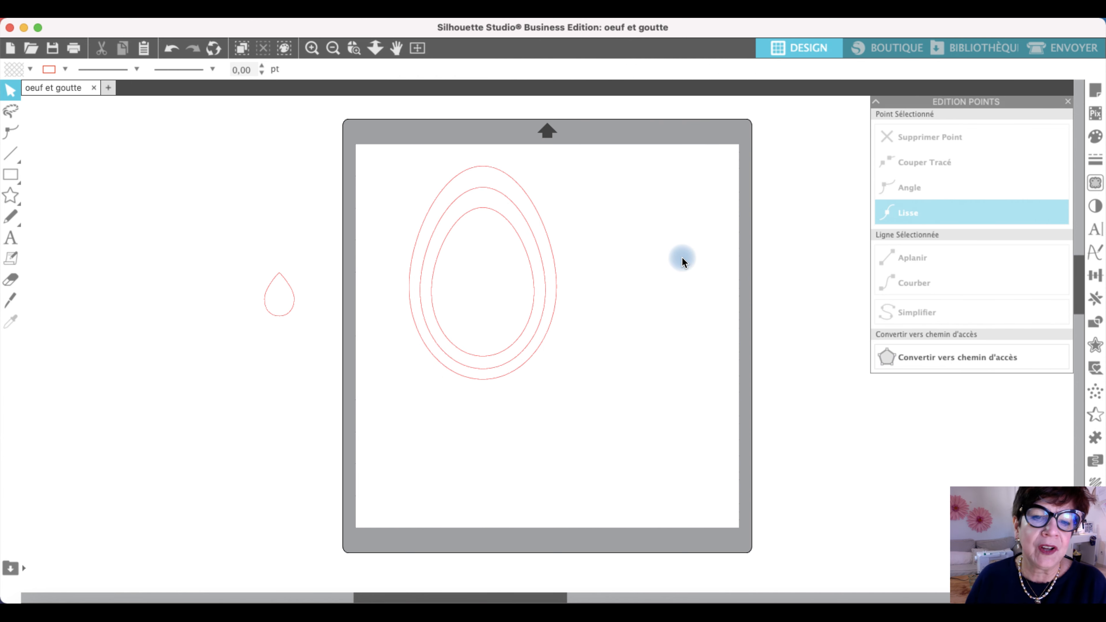
- Move the two smaller eggs off the mat to its left and place the largest egg in the mat's upper left corner
left_click_drag(462, 225, 166, 146)
left_click(166, 146)
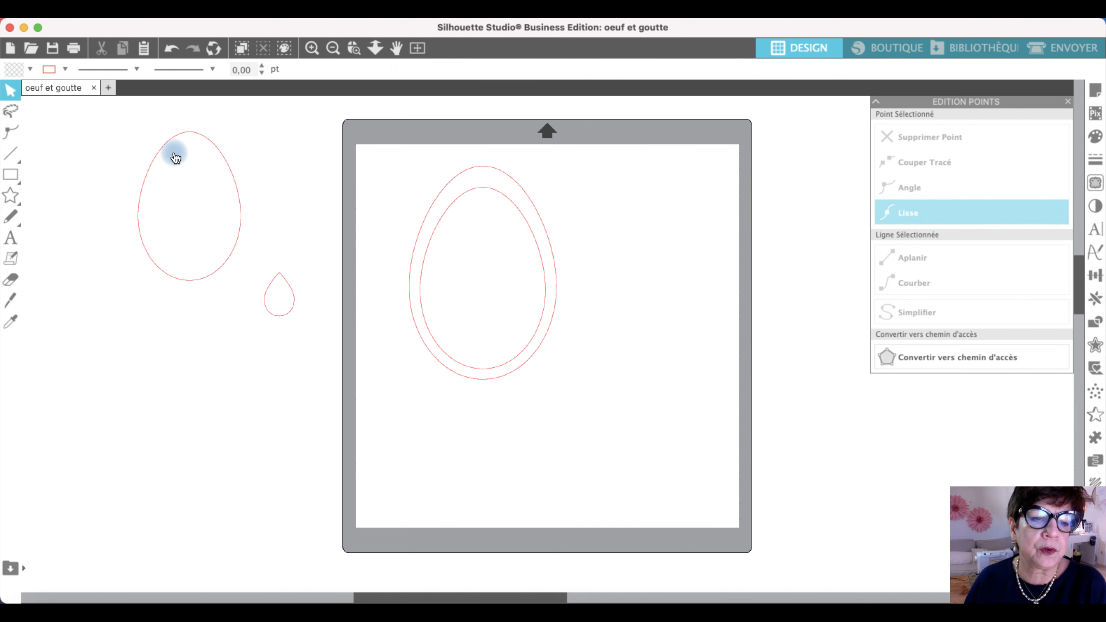
left_click_drag(475, 186, 210, 386)
left_click(335, 215)
left_click_drag(488, 167, 448, 153)
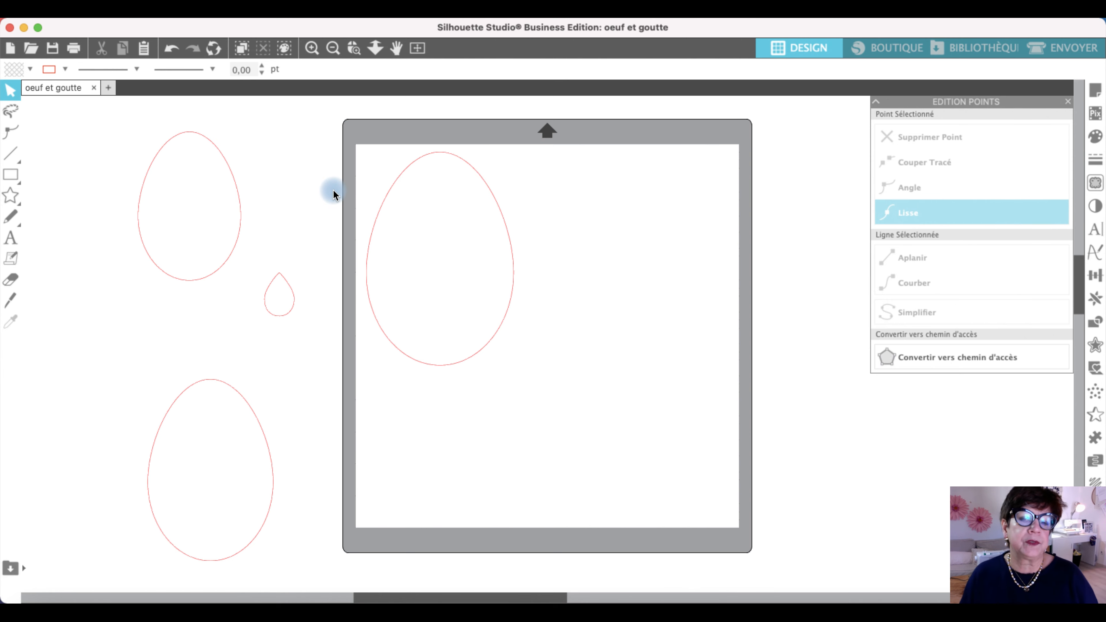
- Move the large and medium eggs off the mat to its right and place the smallest egg in the mat's upper left corner
scroll(333, 190, "left", 2)
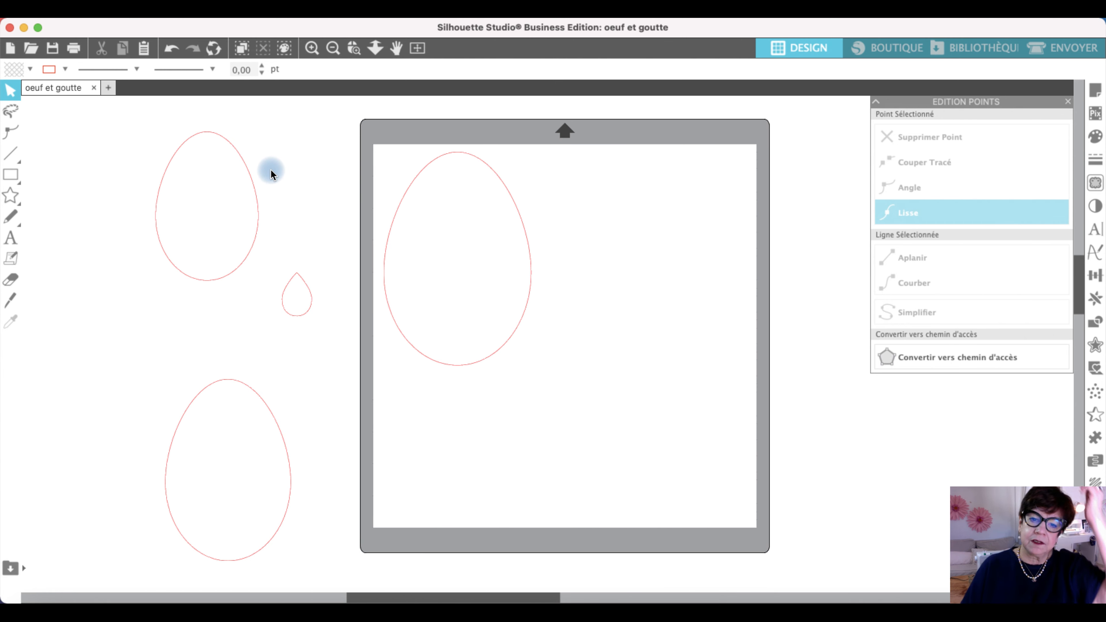
left_click_drag(500, 182, 888, 239)
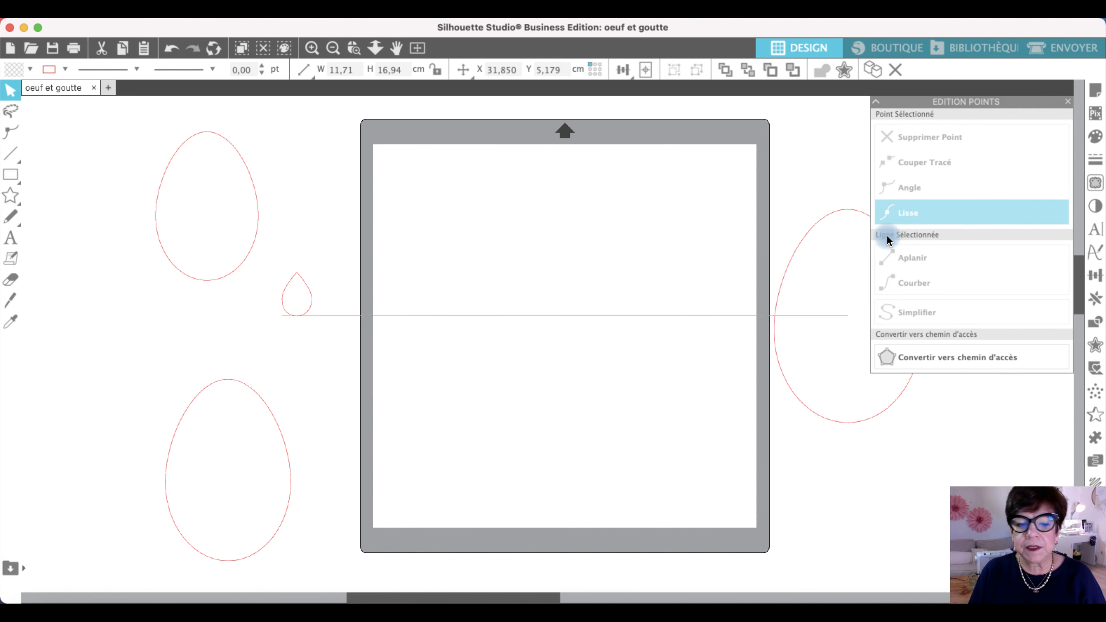
left_click(394, 159)
left_click_drag(277, 427, 942, 357)
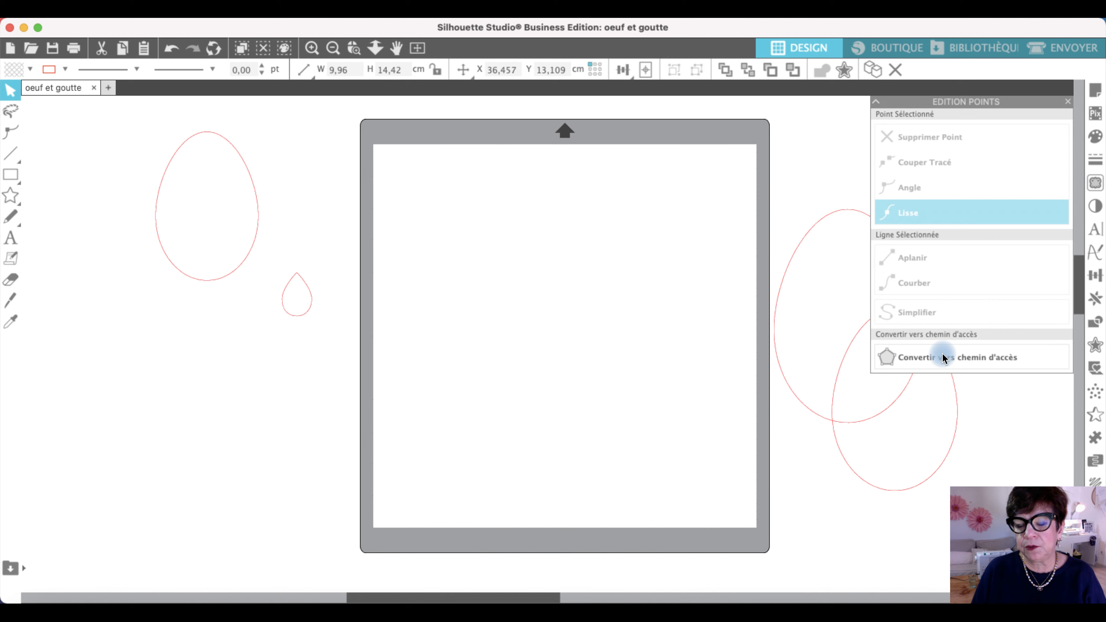
left_click(187, 274)
left_click_drag(187, 275, 412, 295)
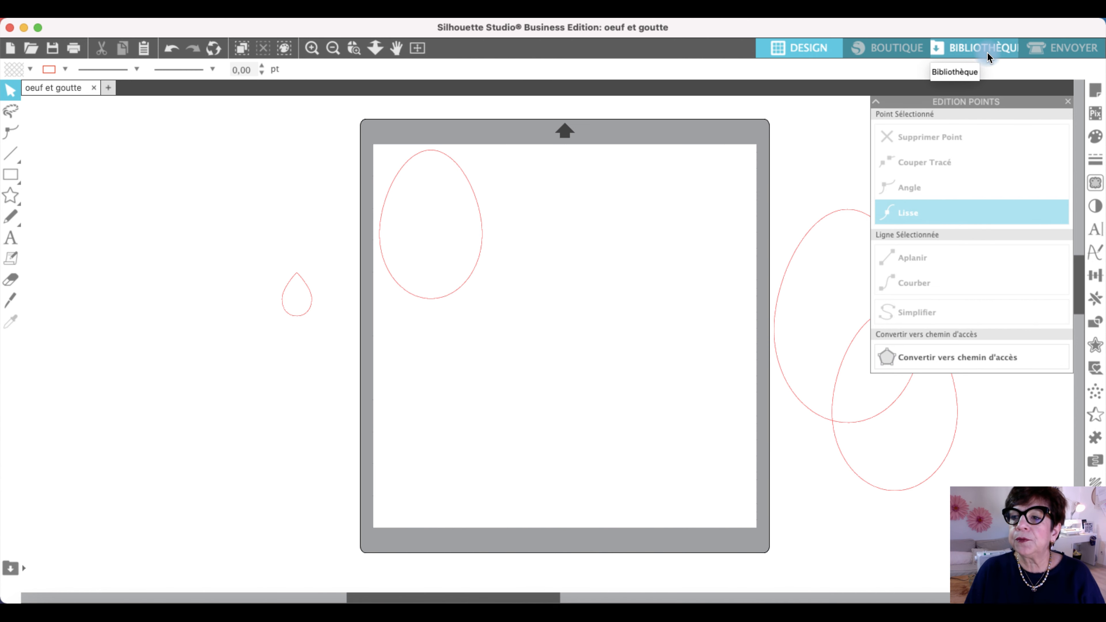
- Prepare the cut by line colour and assign the material "Florence je t'aime" to the red line
left_click(1067, 51)
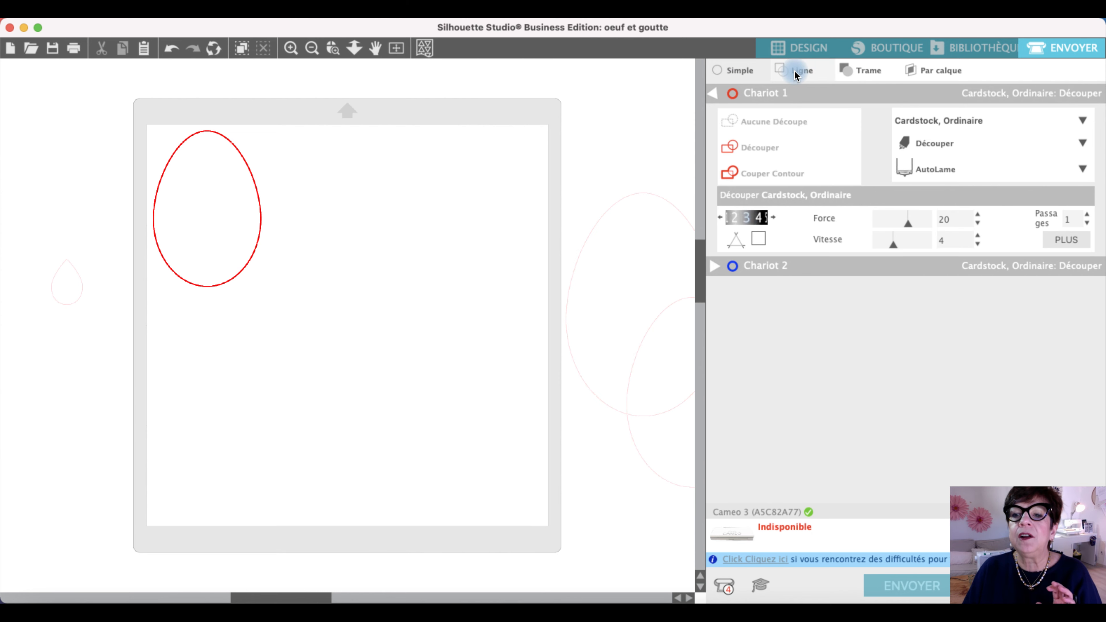
left_click(811, 68)
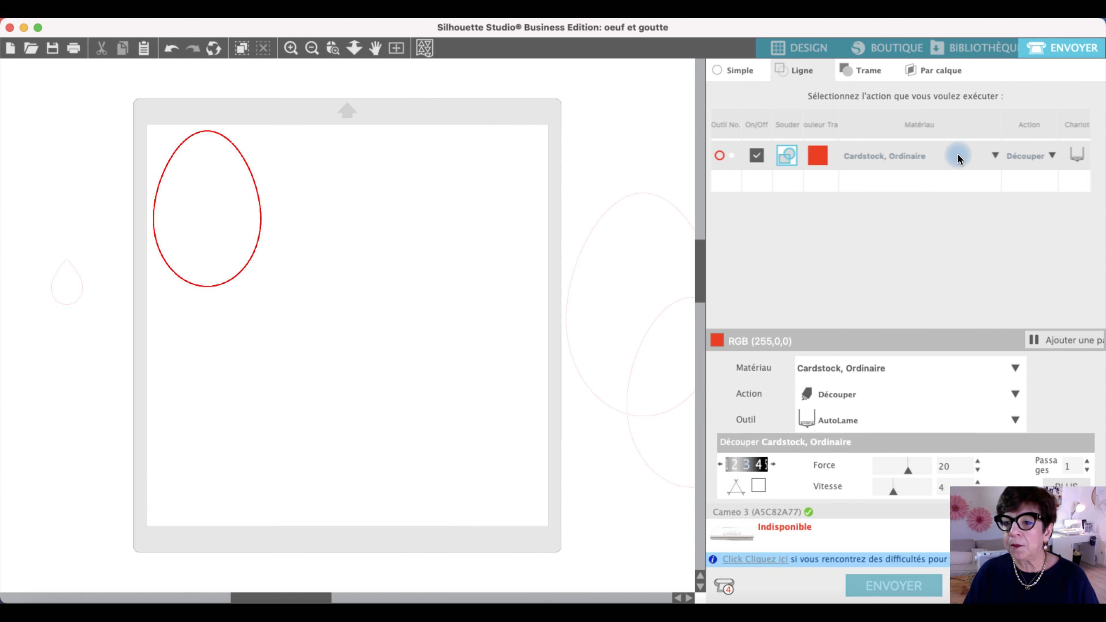
left_click(996, 156)
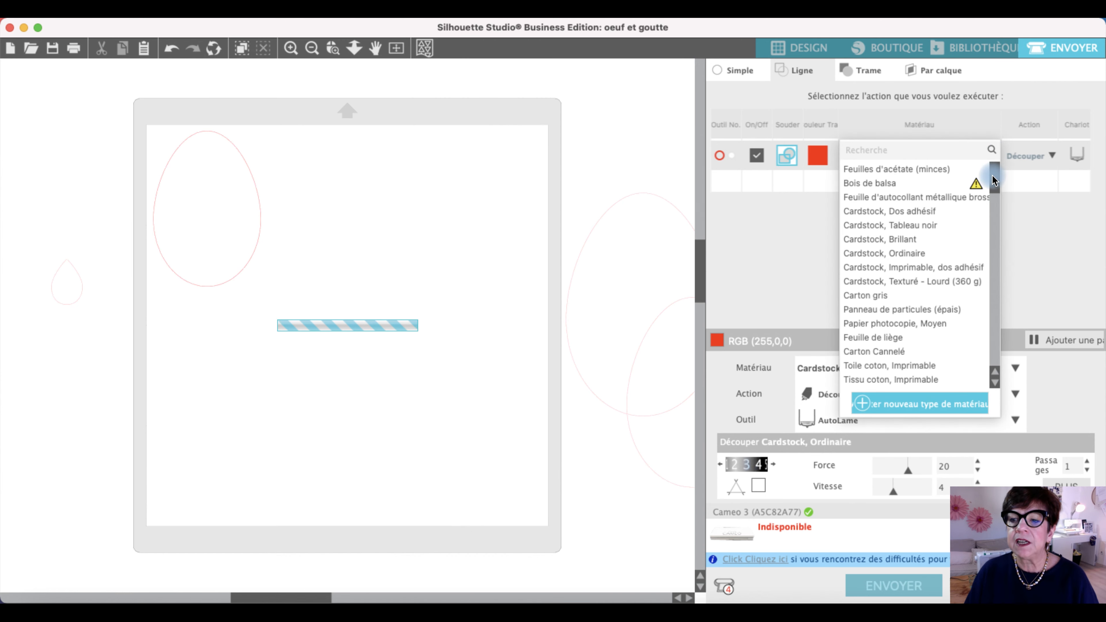
scroll(995, 217, "down", 2)
scroll(1001, 305, "down", 15)
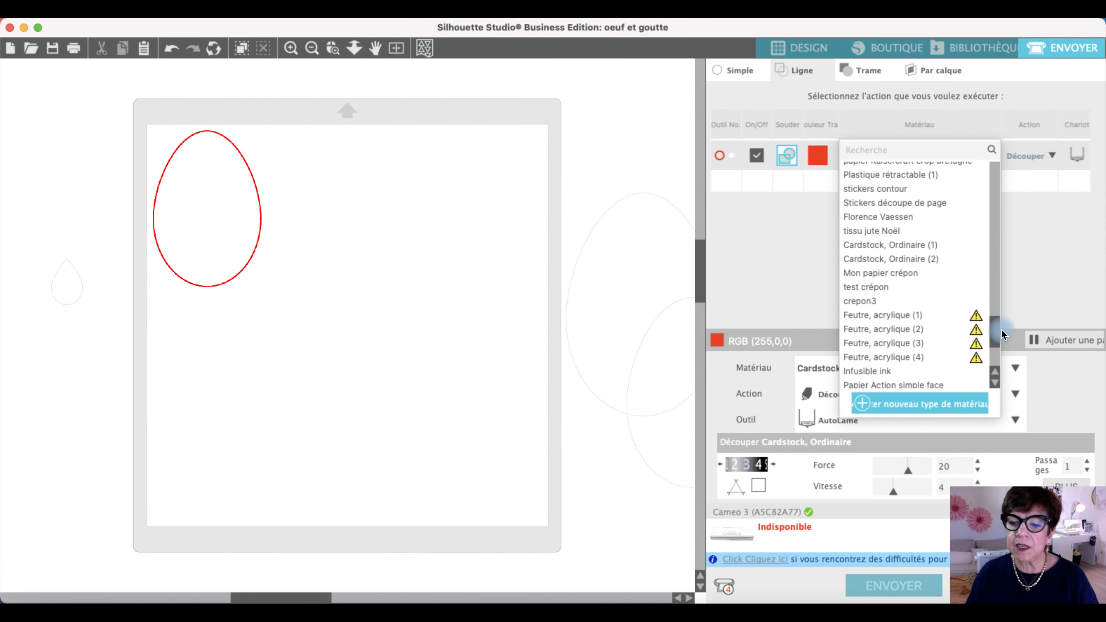
scroll(998, 347, "down", 1)
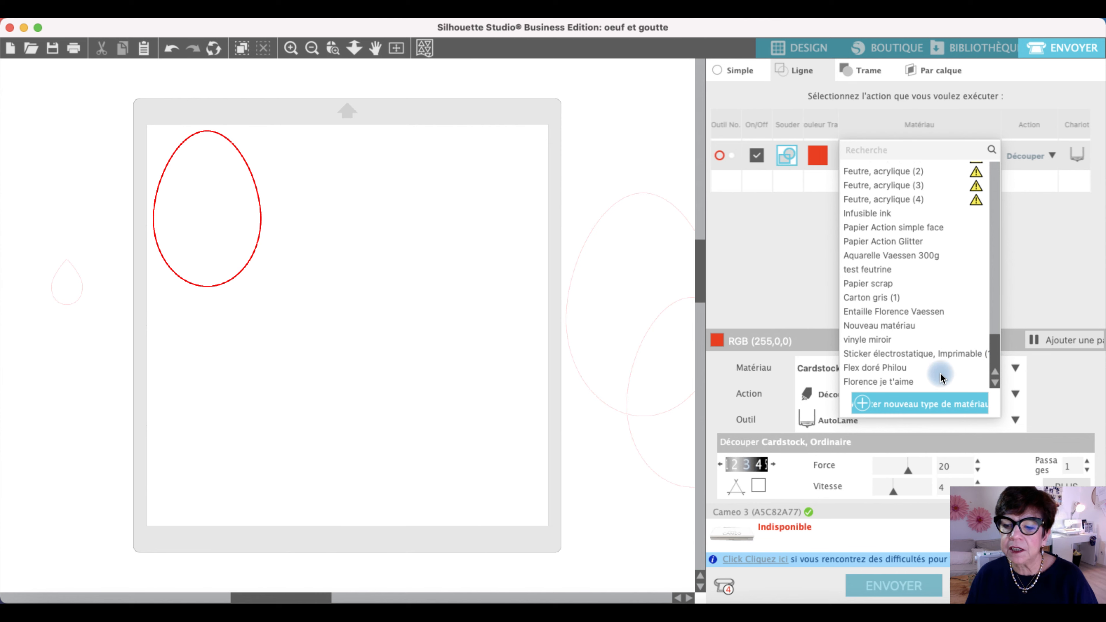
left_click(883, 382)
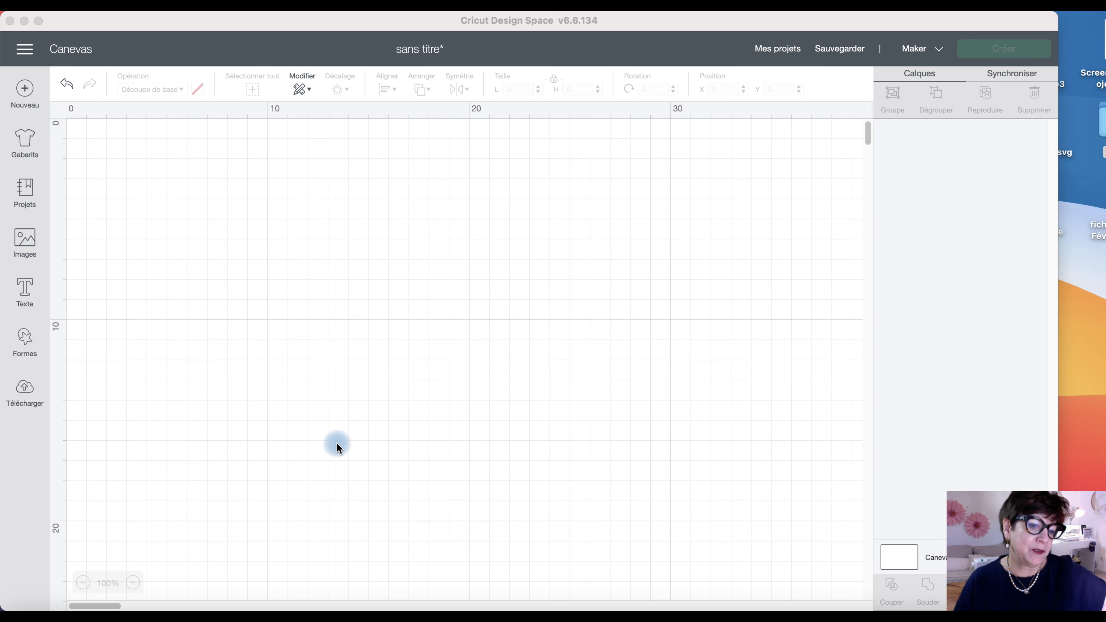
- Switch to Cricut Design Space and load "oeuf et goutte (1).svg" from the desktop as a new image upload
left_click(24, 392)
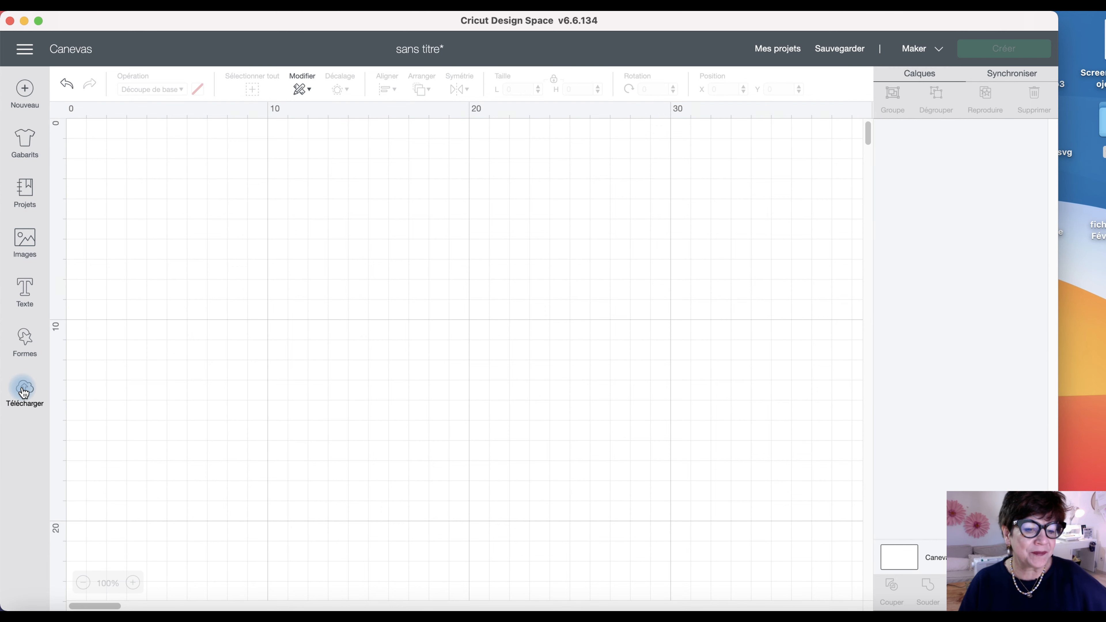
left_click(23, 391)
left_click(316, 319)
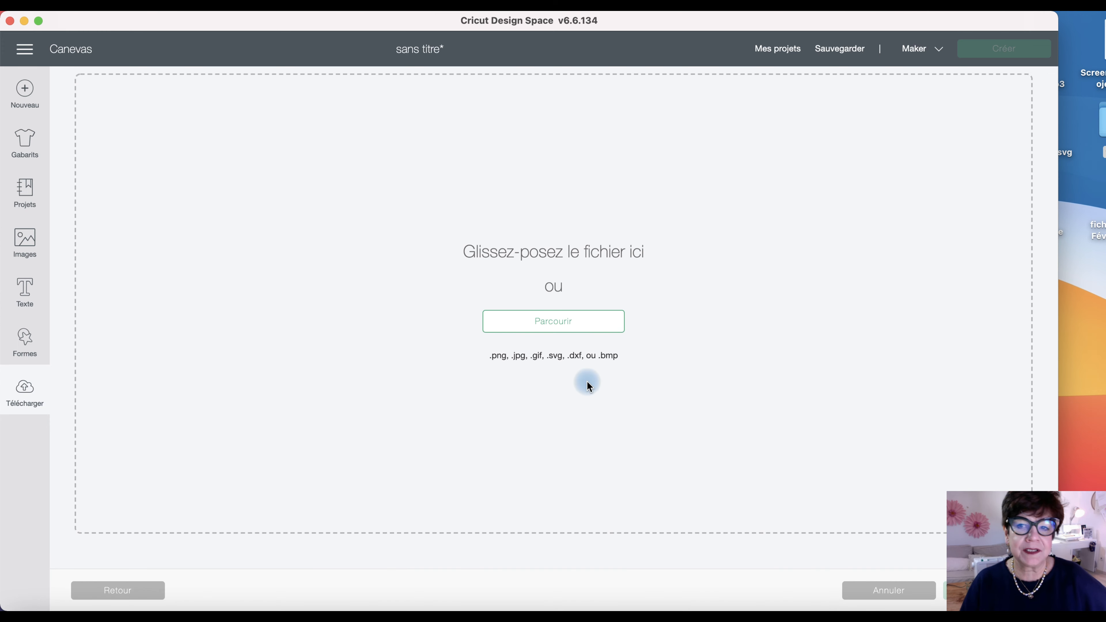
left_click_drag(867, 21, 781, 20)
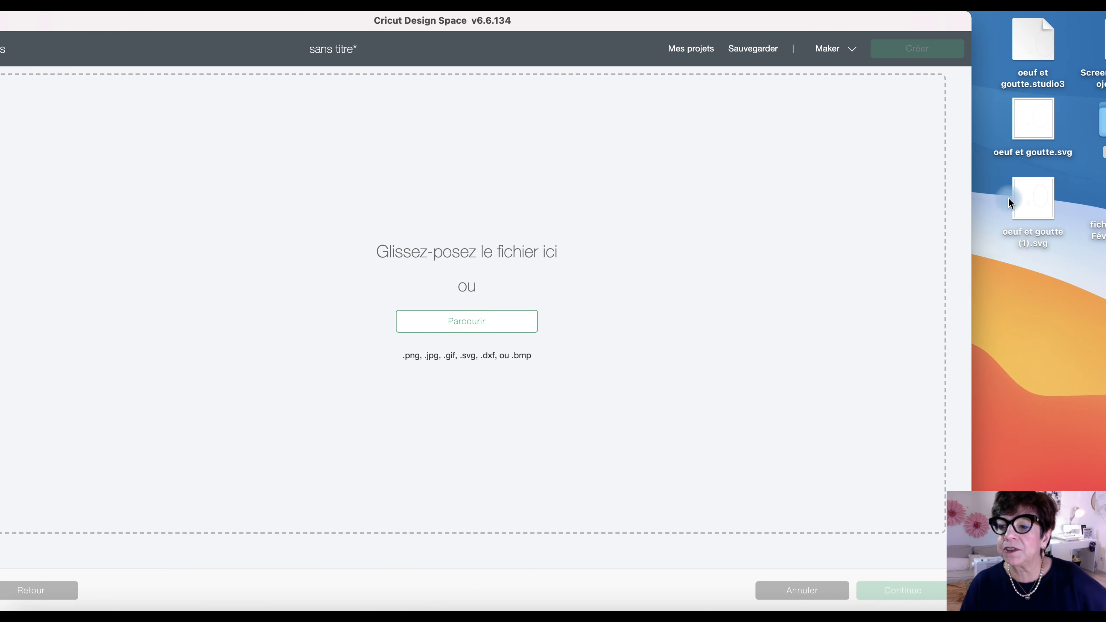
left_click_drag(1029, 203, 594, 314)
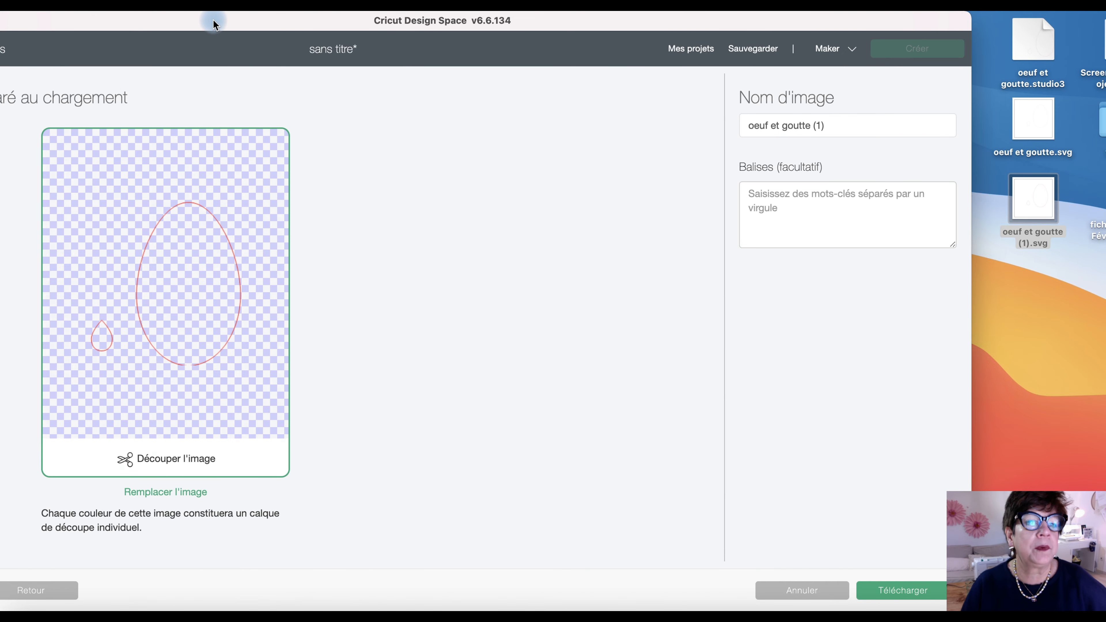
- Upload the prepared cut image under the name "oeuf et goutte (1)"
left_click_drag(213, 20, 301, 21)
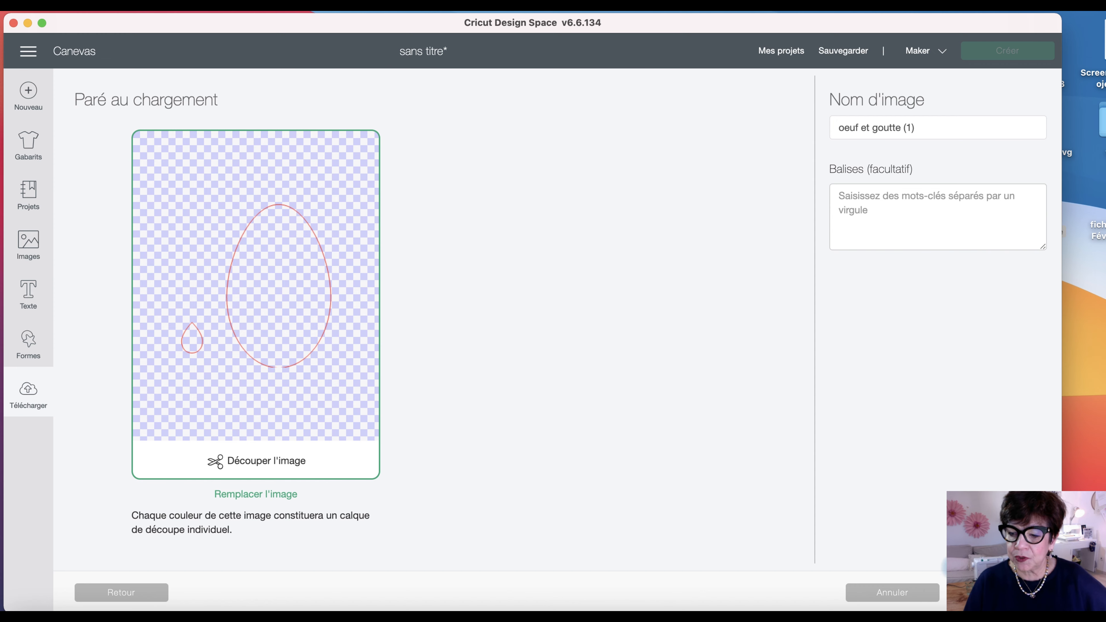
left_click_drag(929, 22, 763, 10)
left_click(806, 593)
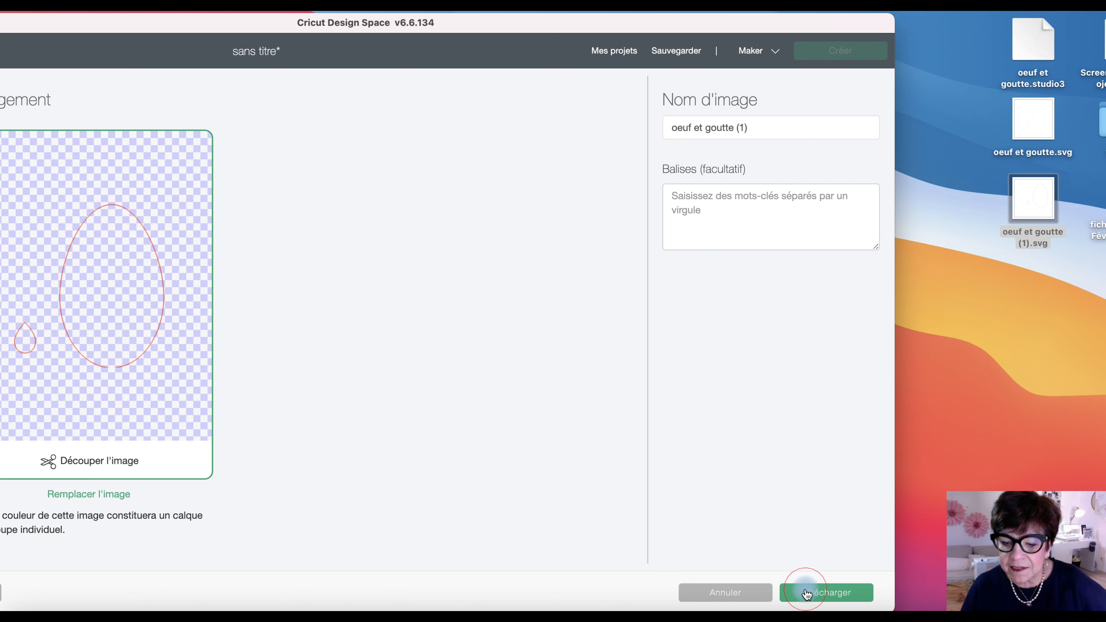
left_click_drag(625, 25, 820, 11)
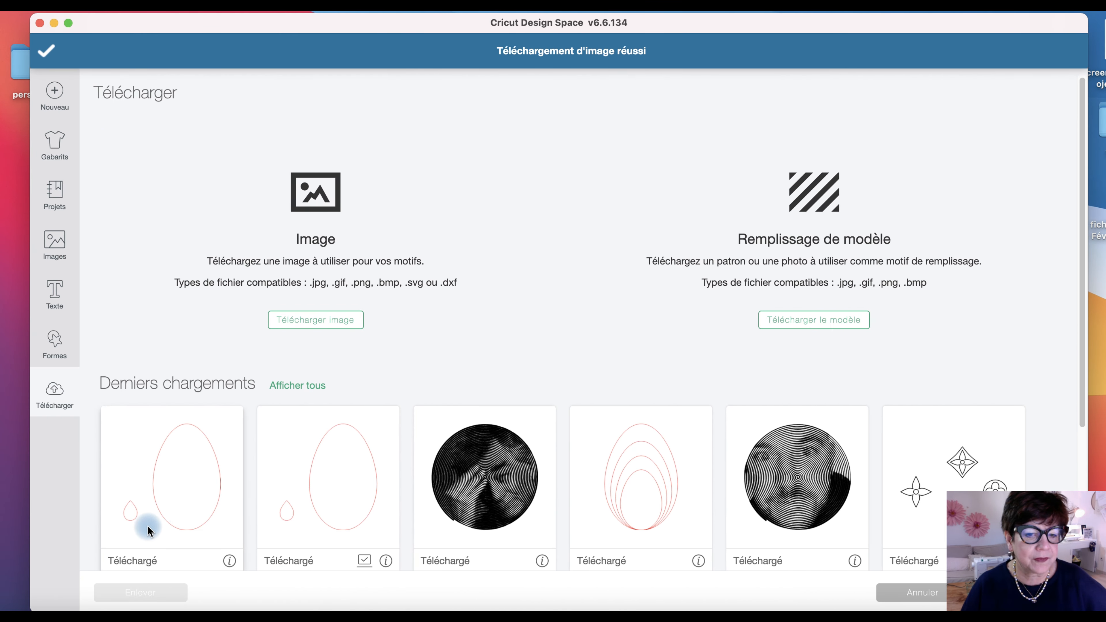
- Insert the newest uploaded egg and drop image onto the canvas
scroll(170, 534, "down", 2)
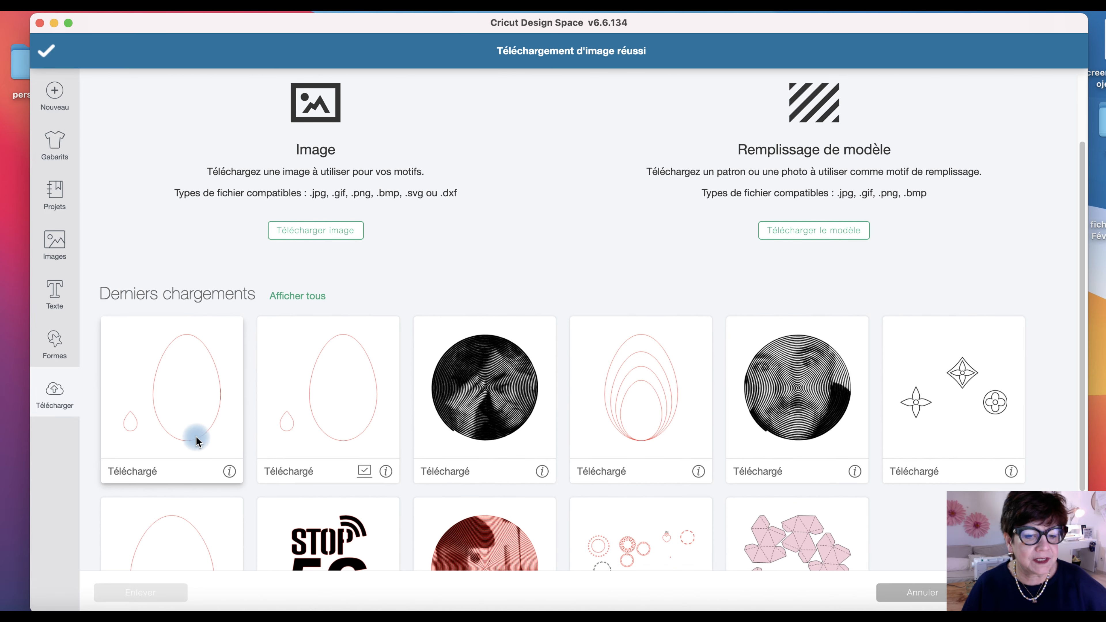
left_click(197, 444)
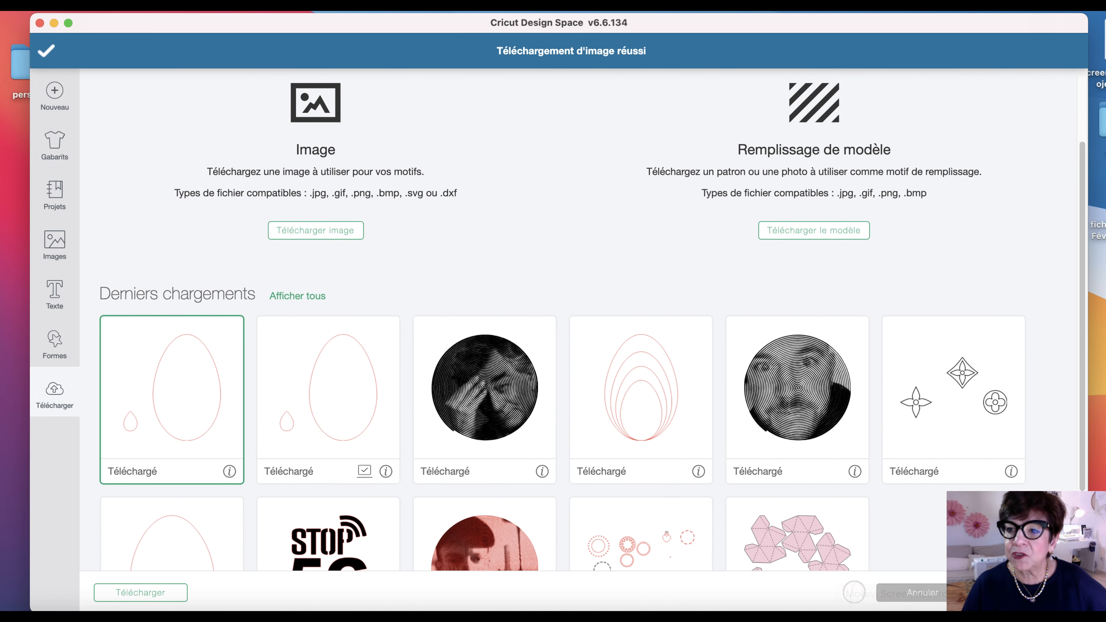
left_click_drag(955, 14, 784, 13)
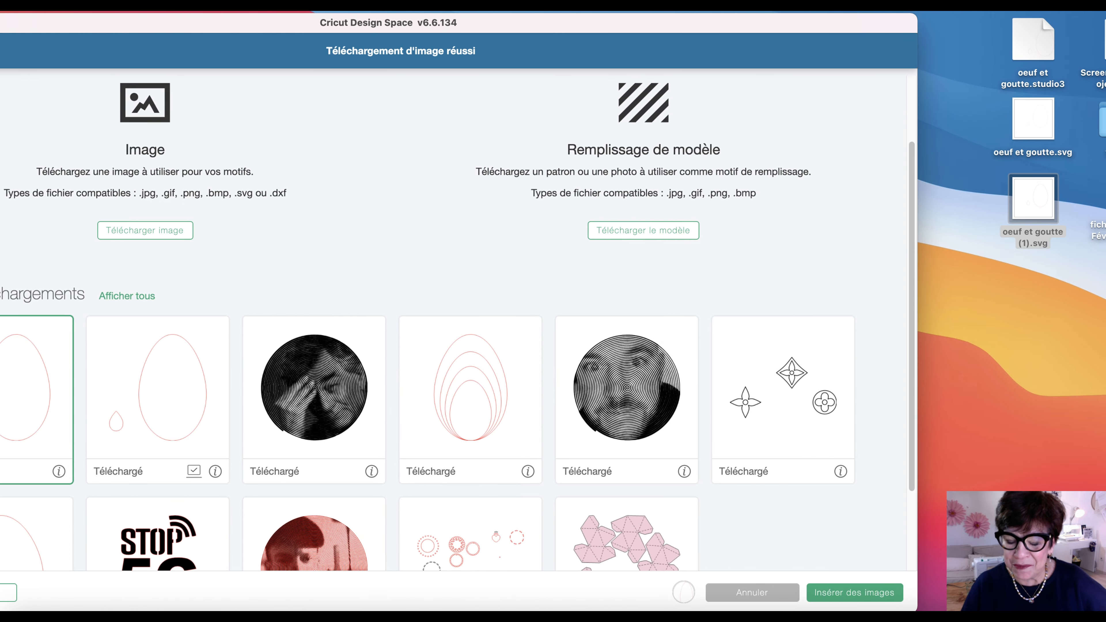
left_click(833, 599)
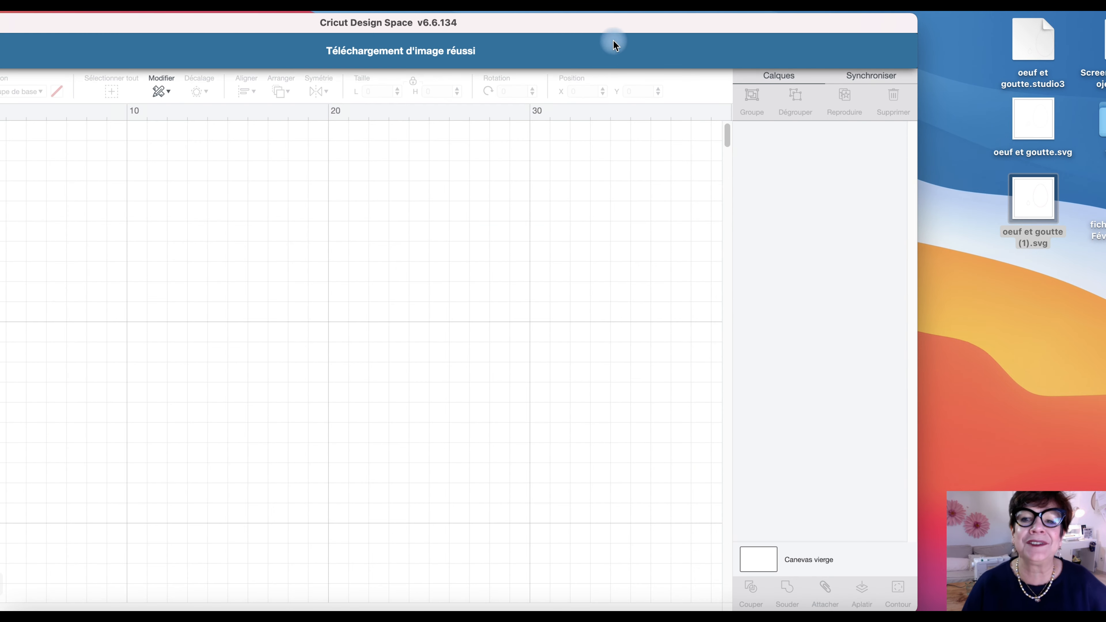
left_click_drag(609, 25, 771, 25)
- Scale the egg and drop group down to about 16 × 17.5 cm and move it to about X 8.1, Y 5.2
left_click_drag(768, 430, 466, 305)
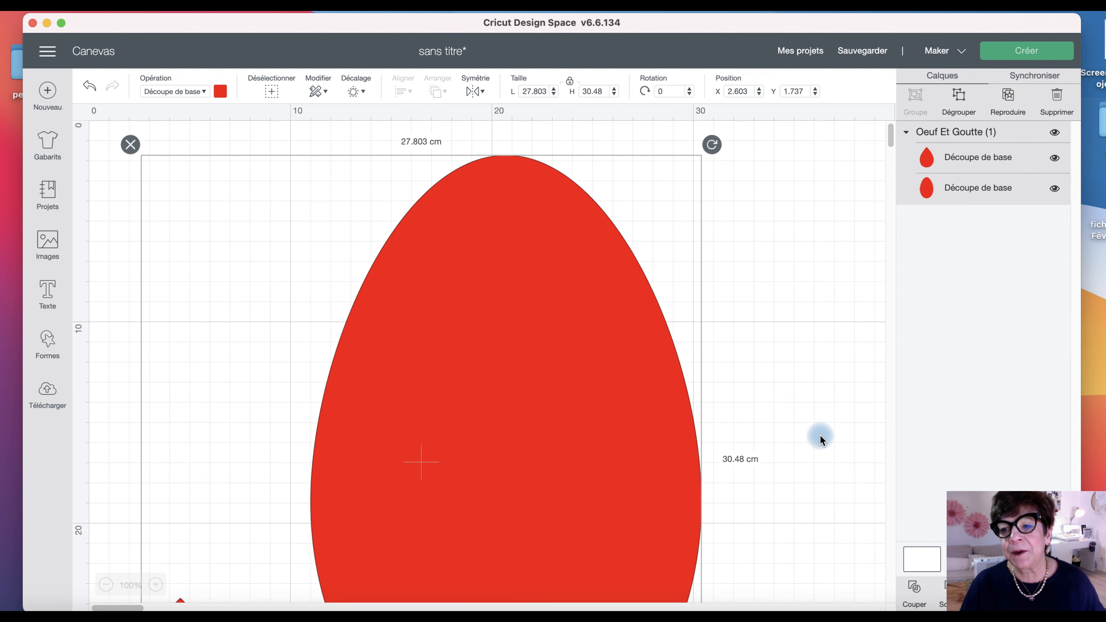
scroll(556, 429, "down", 1)
scroll(553, 427, "down", 10)
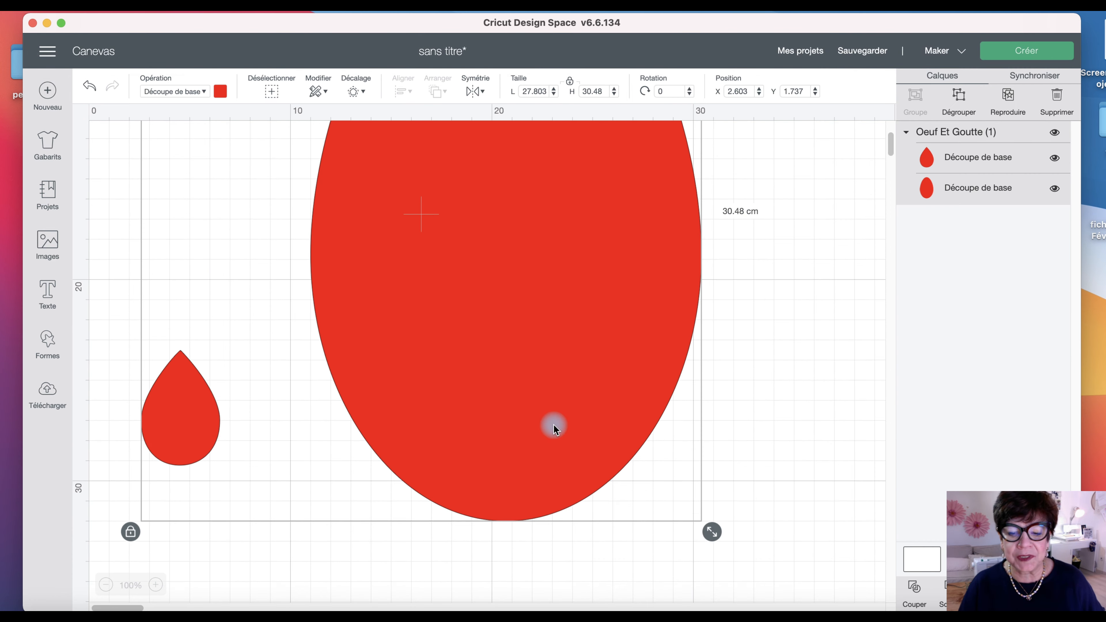
left_click_drag(711, 533, 470, 169)
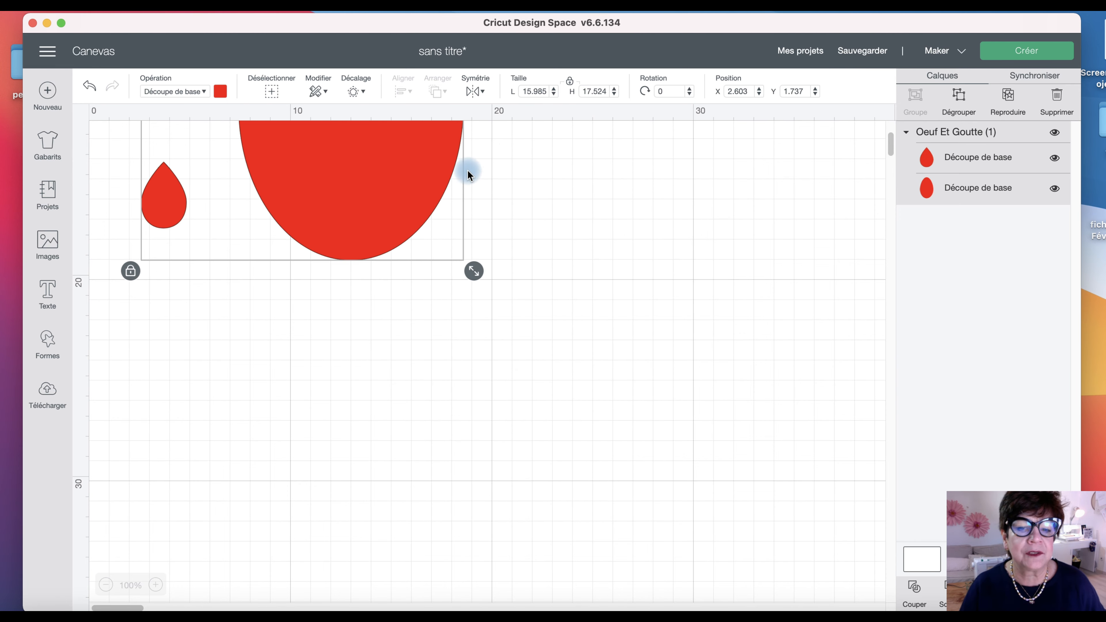
scroll(511, 291, "up", 5)
scroll(554, 299, "up", 3)
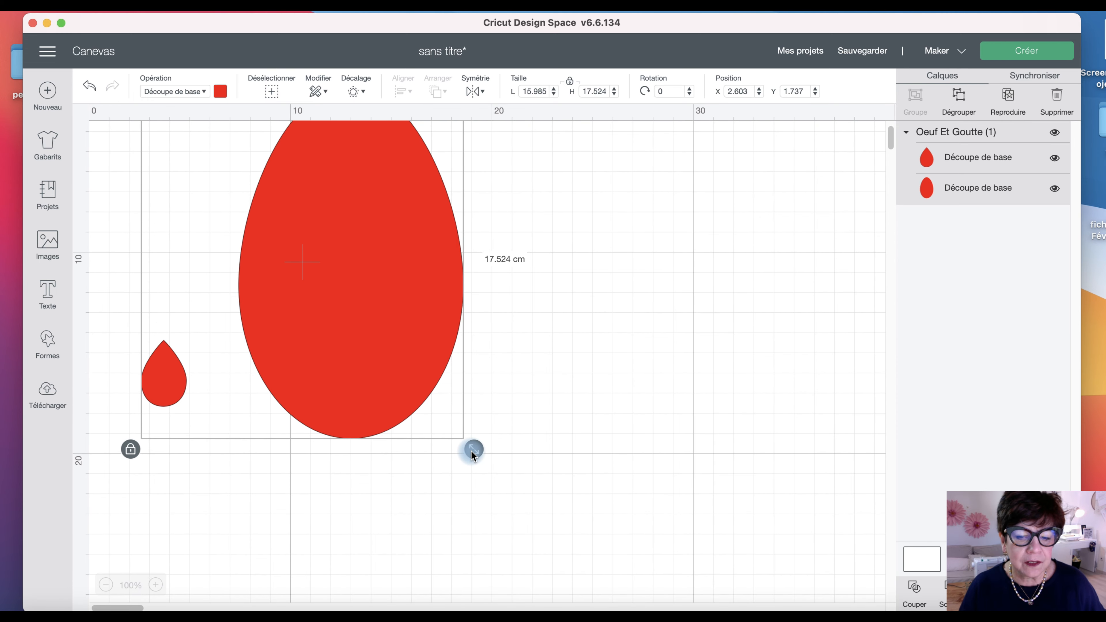
left_click_drag(402, 333, 516, 405)
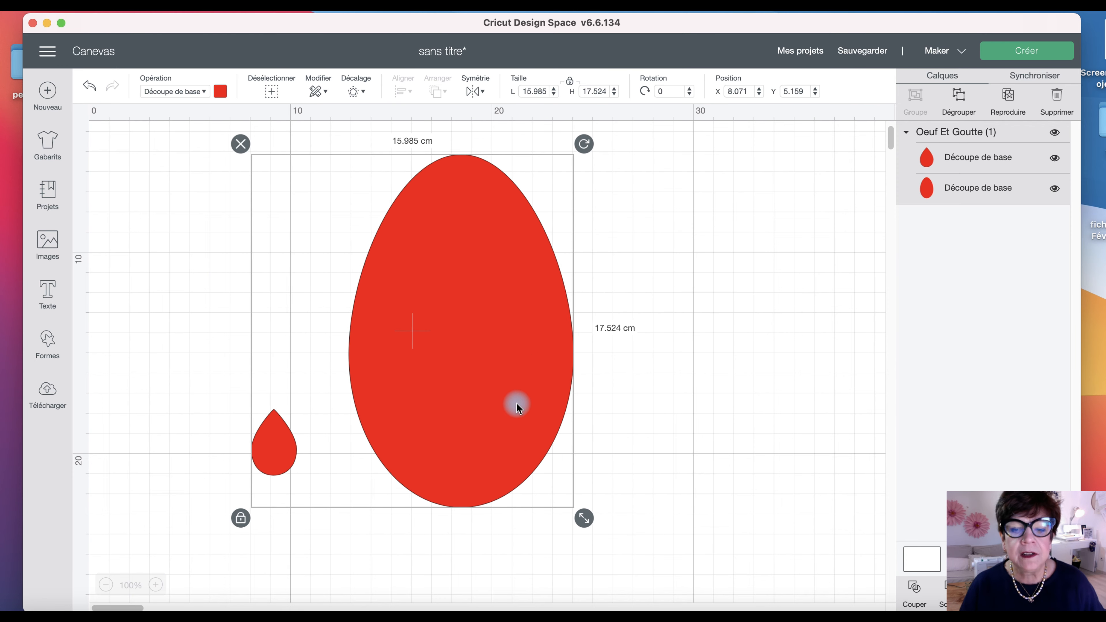
- Enlarge the egg and drop group proportionally to about 22.3 × 24.4 cm
left_click_drag(586, 520, 628, 566)
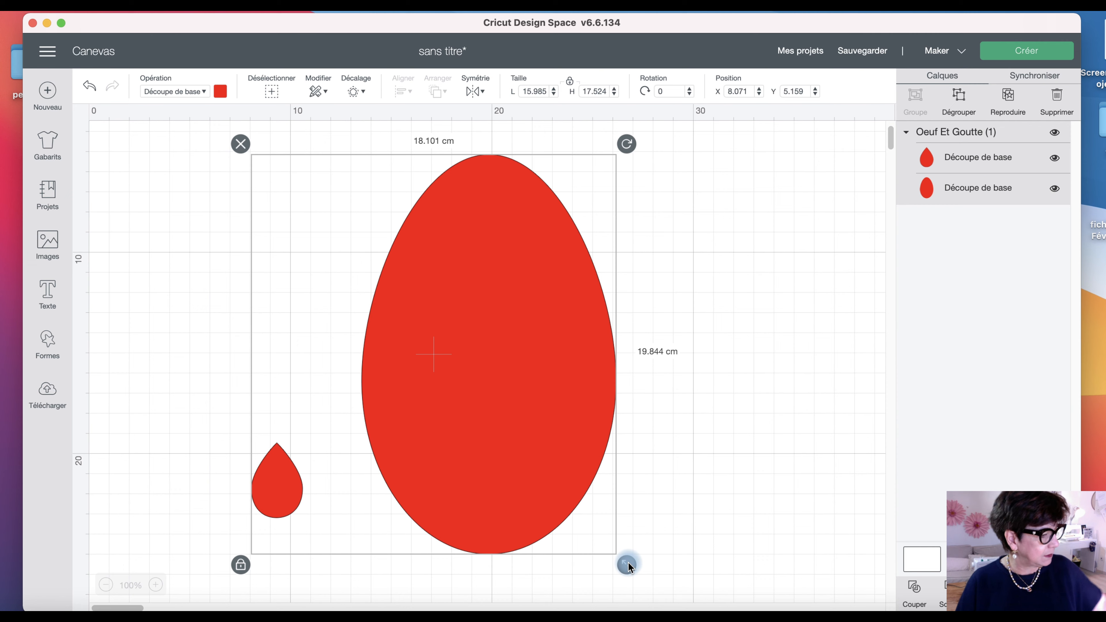
left_click_drag(628, 566, 662, 612)
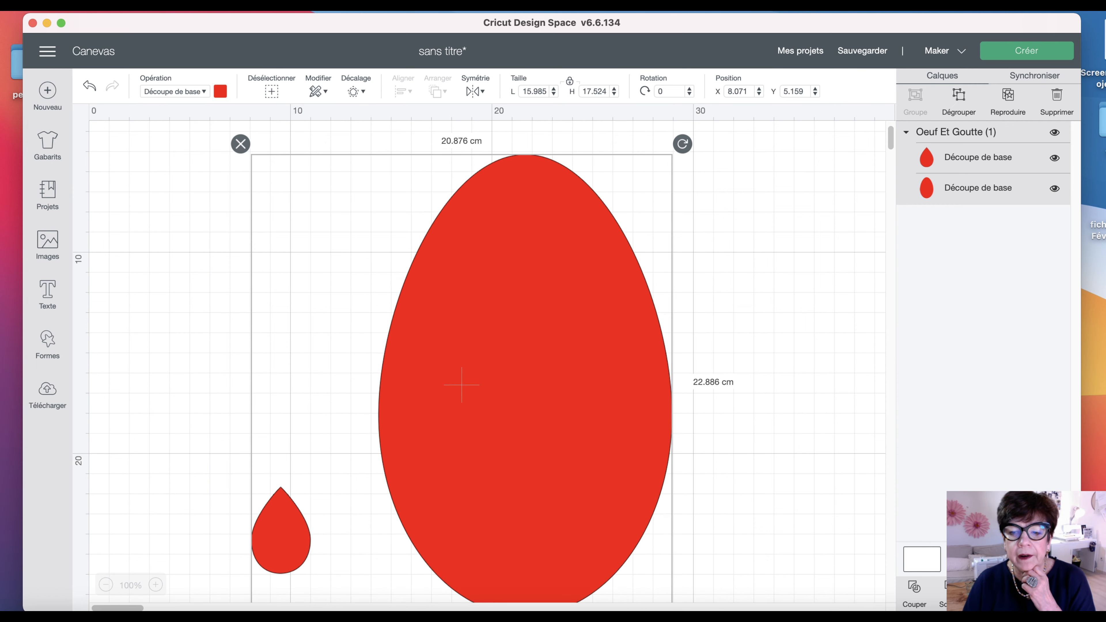
scroll(736, 522, "down", 5)
left_click_drag(667, 473, 693, 511)
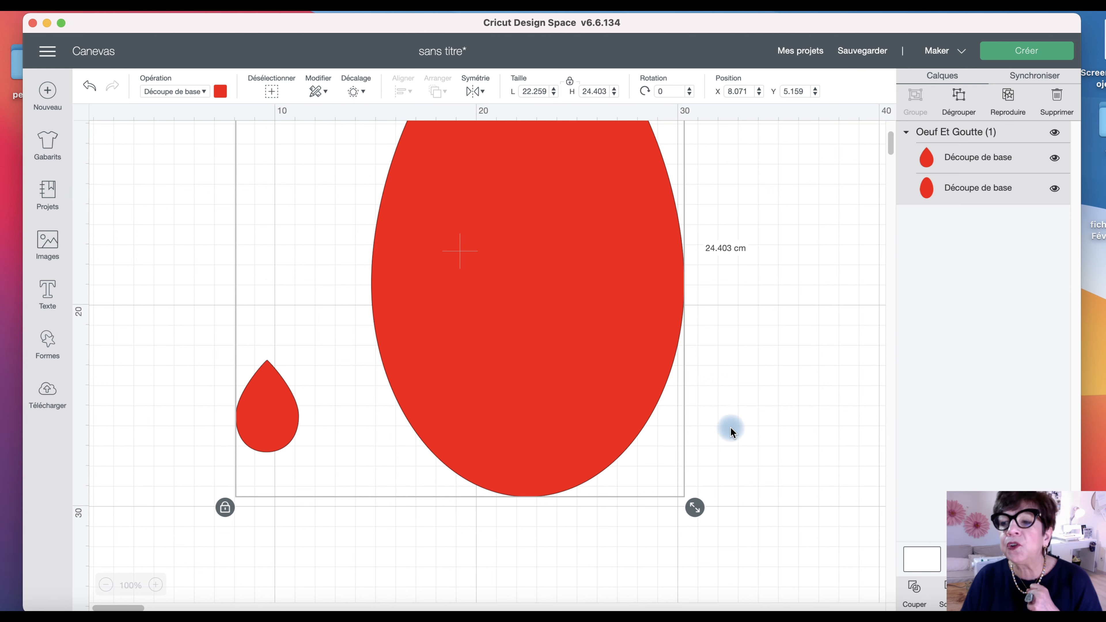
- Ungroup the egg and drop, and delete the drop
scroll(548, 351, "right", 1)
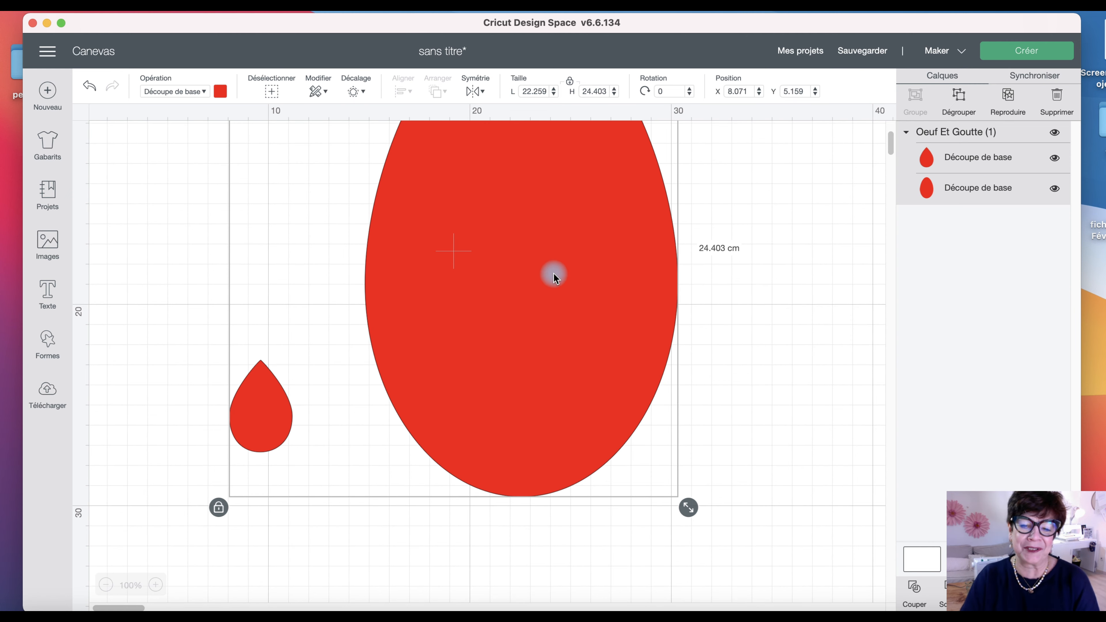
scroll(549, 294, "right", 1)
right_click(557, 195)
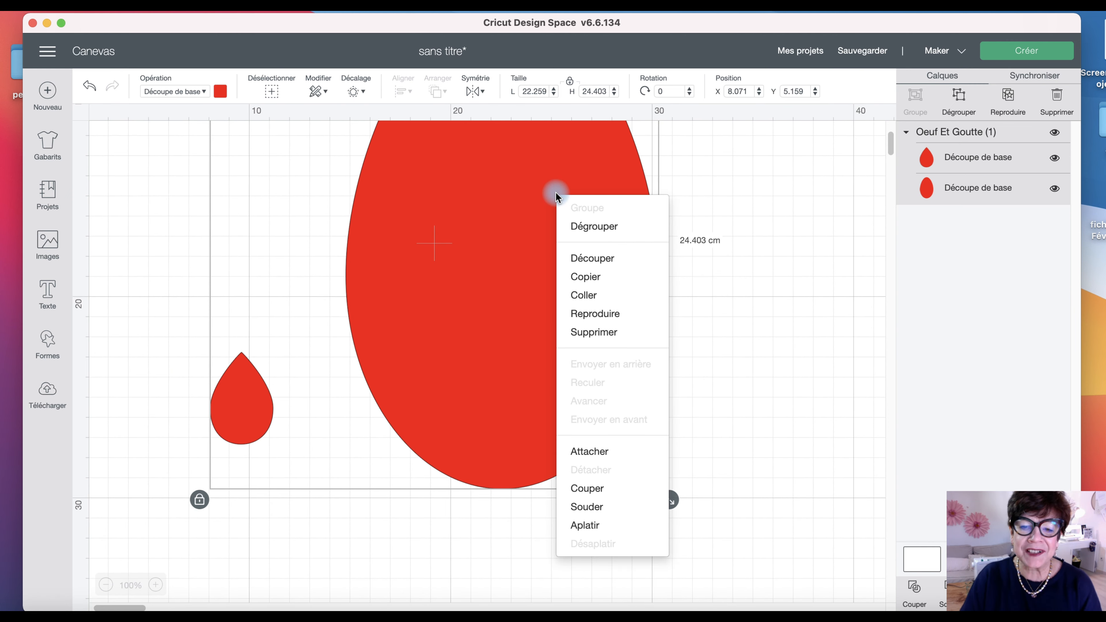
left_click(572, 227)
scroll(457, 259, "right", 1)
left_click(227, 399)
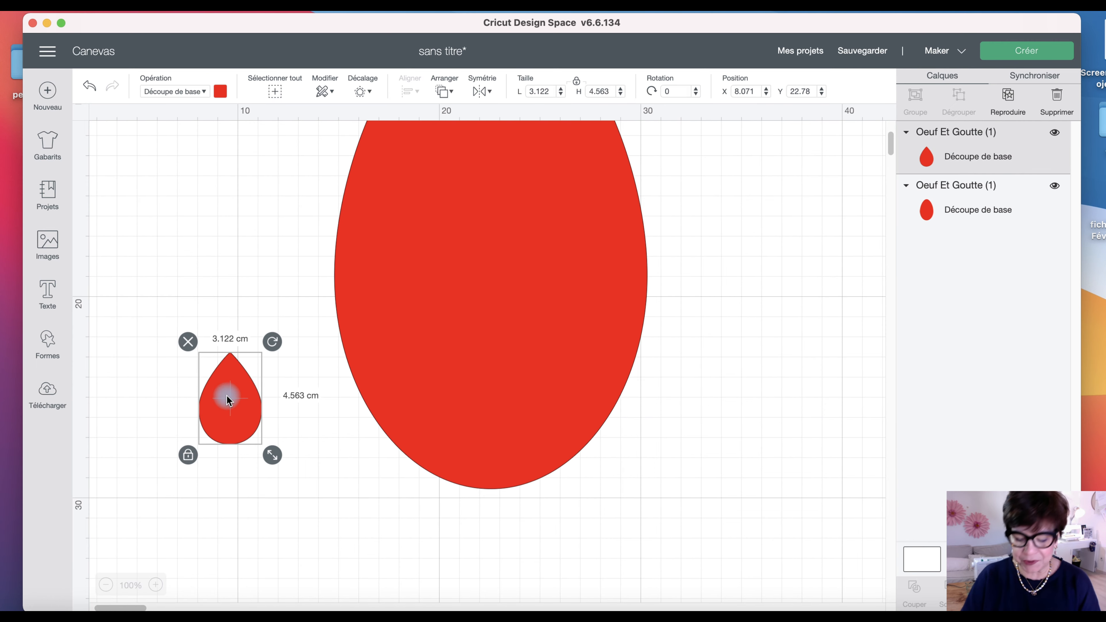
key("BackSpace")
- Unlock the egg's proportions, make it wider and shorter at about 16.6 × 22.6 cm, and lock its proportions again
scroll(228, 399, "up", 5)
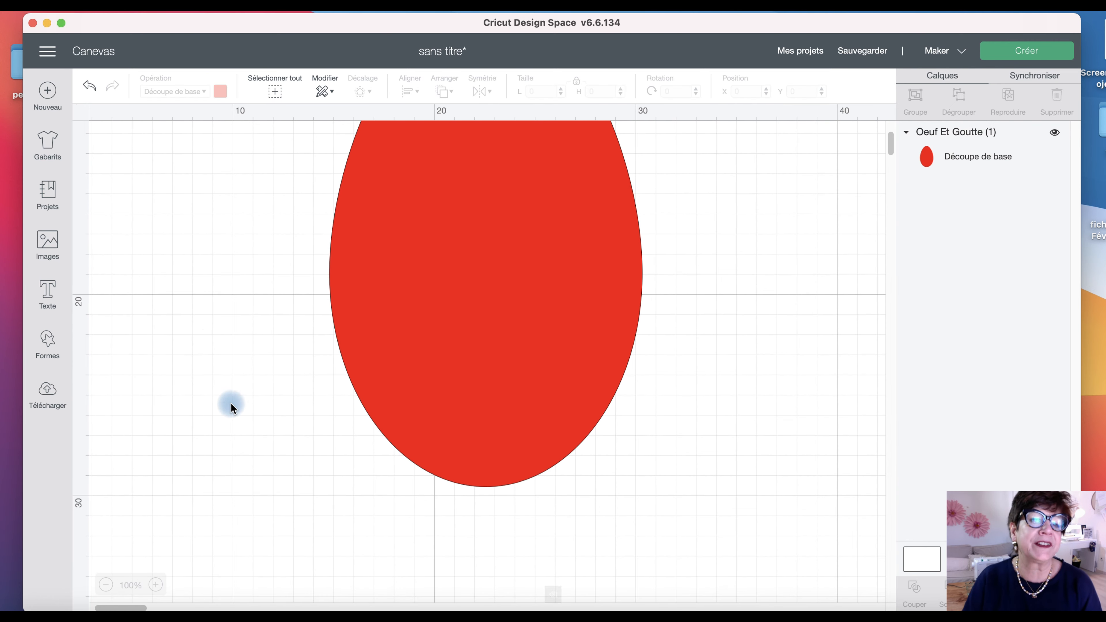
scroll(244, 425, "left", 1)
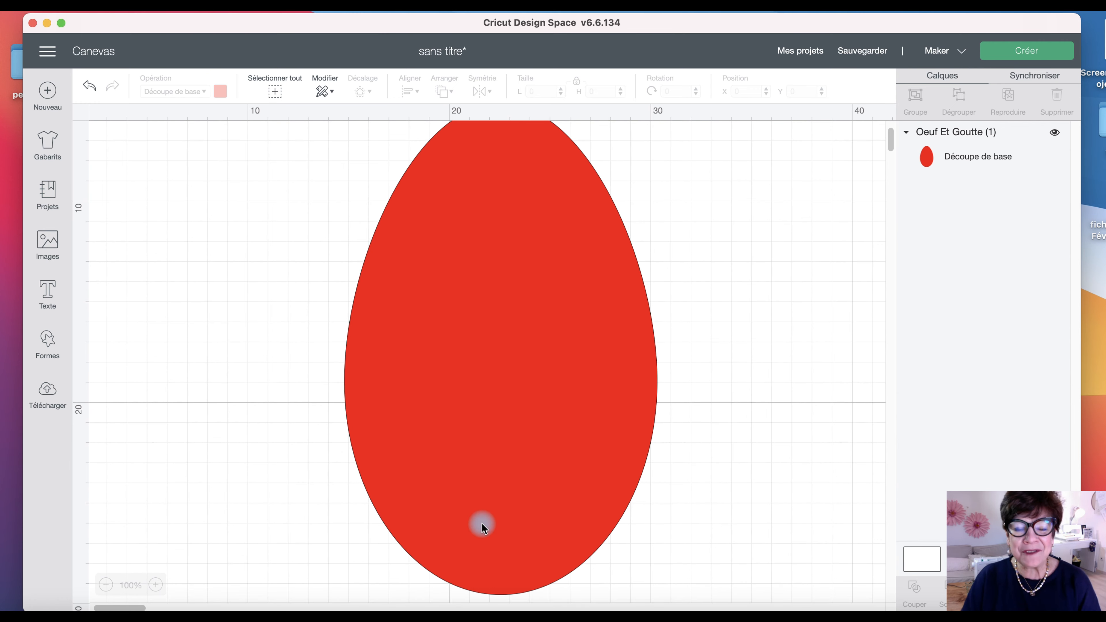
scroll(482, 525, "up", 2)
scroll(482, 524, "down", 2)
scroll(482, 524, "right", 1)
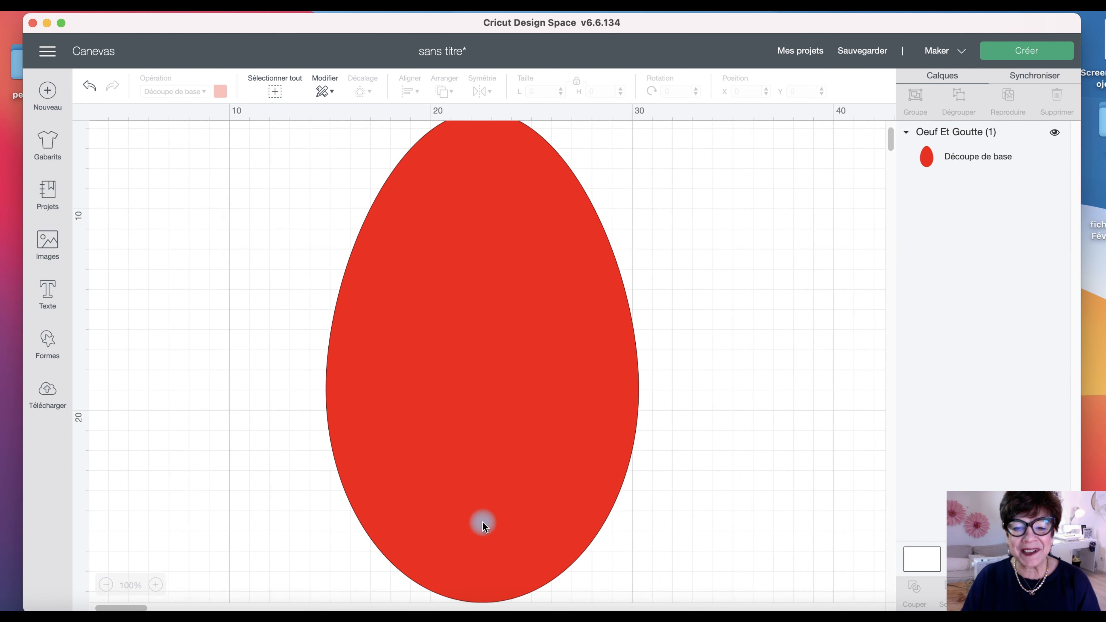
left_click(519, 536)
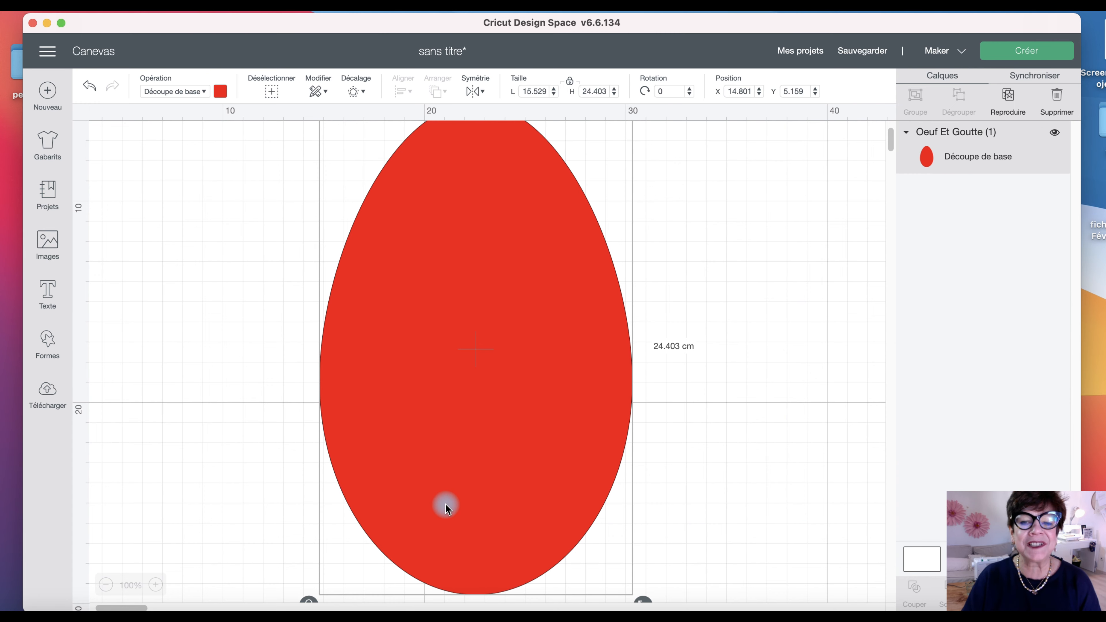
left_click(107, 585)
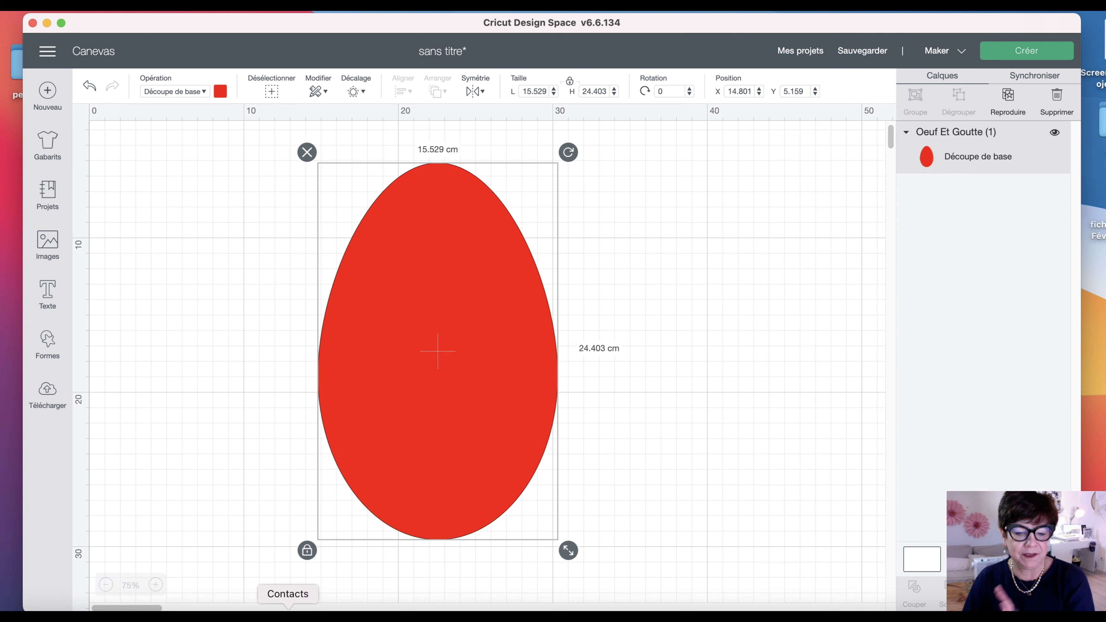
left_click(307, 551)
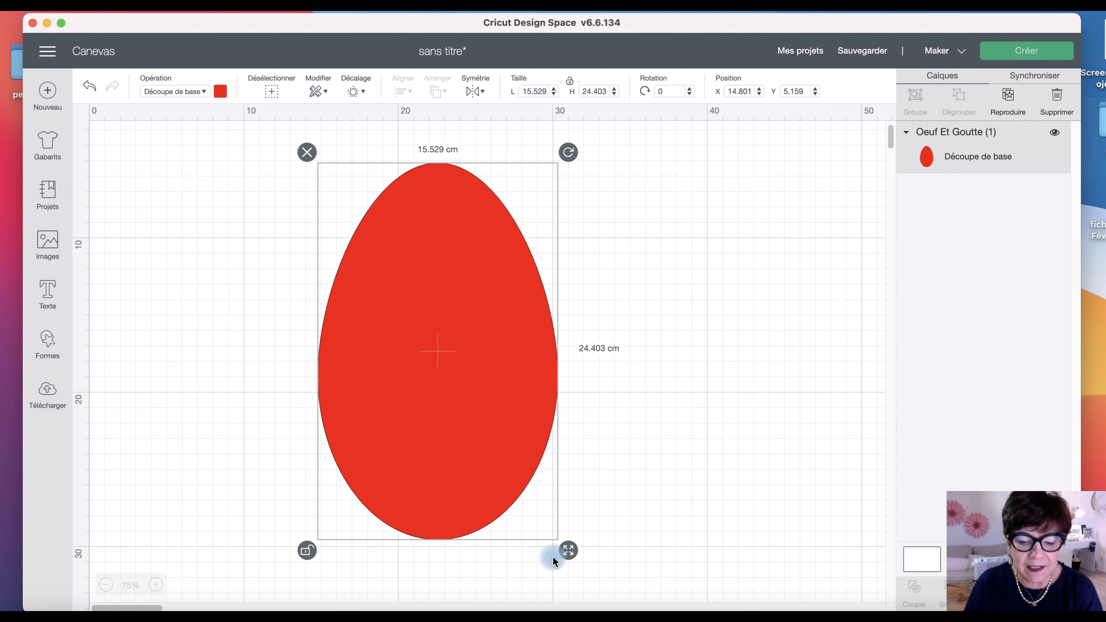
left_click_drag(568, 552, 586, 526)
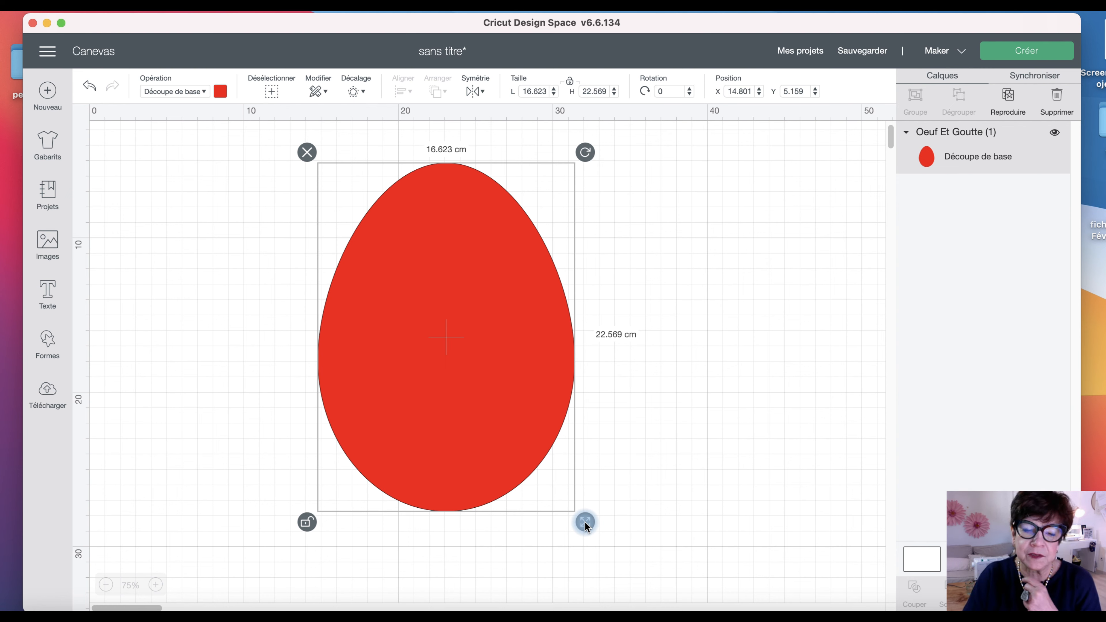
left_click(303, 524)
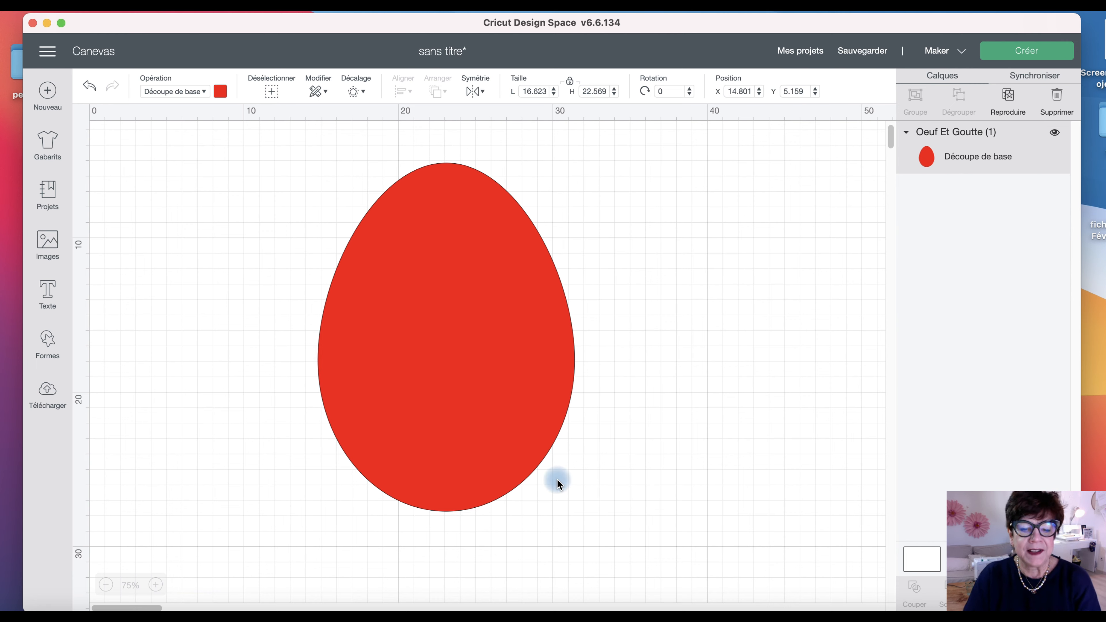
left_click(467, 457)
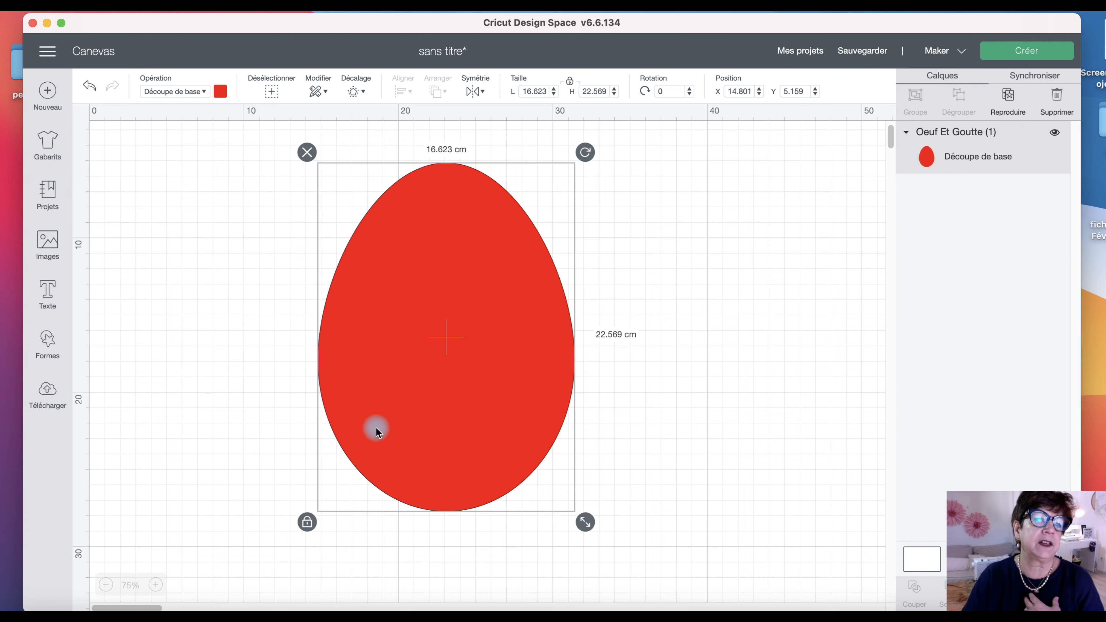
- Change the egg's material colour to white
left_click(220, 92)
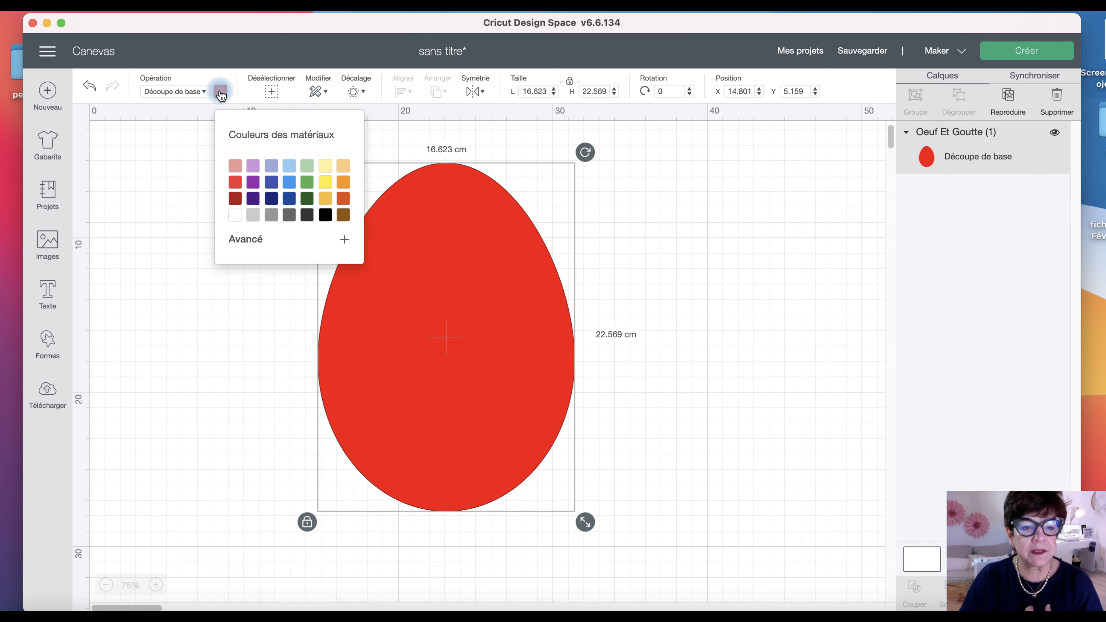
left_click(235, 216)
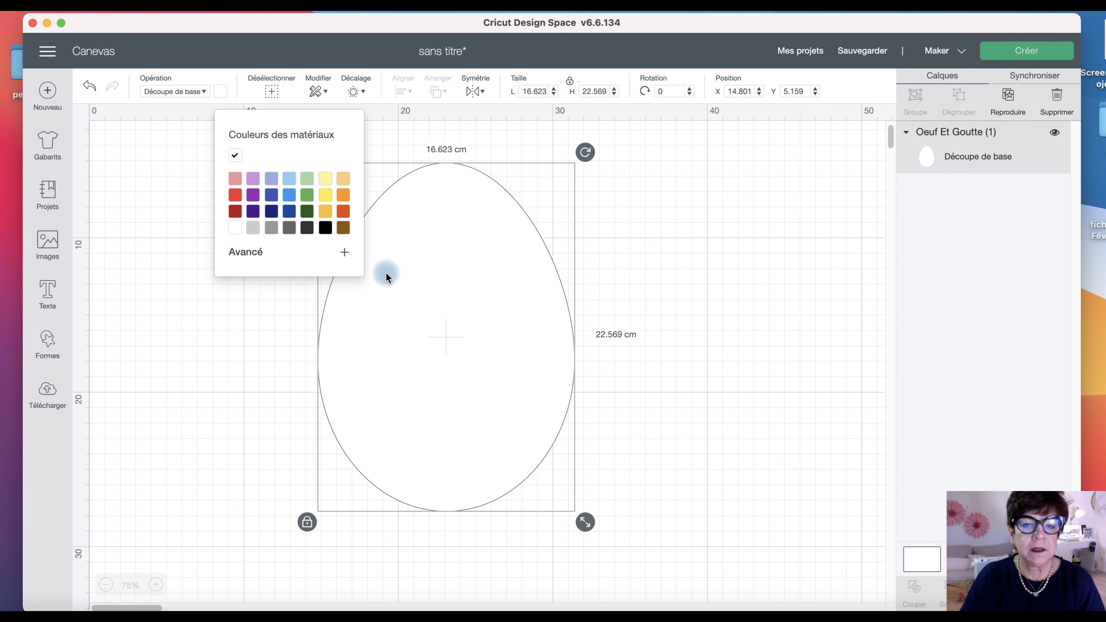
left_click(691, 348)
- Make two copies of the white egg and place one to the right and the other to the left of the original
left_click(532, 325)
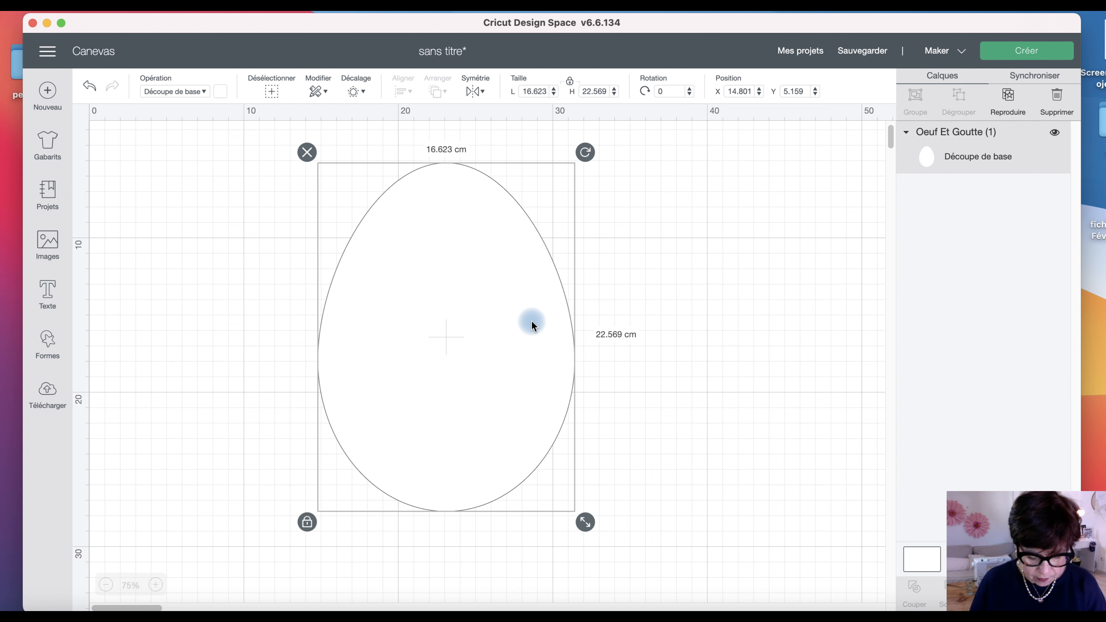
key("super+c")
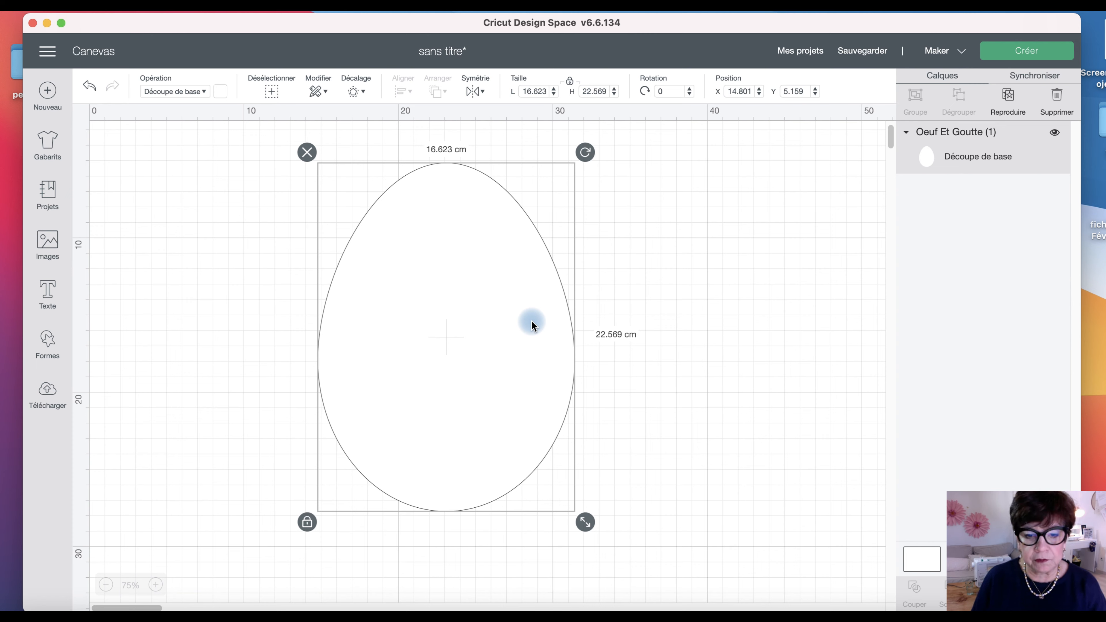
key("super+v")
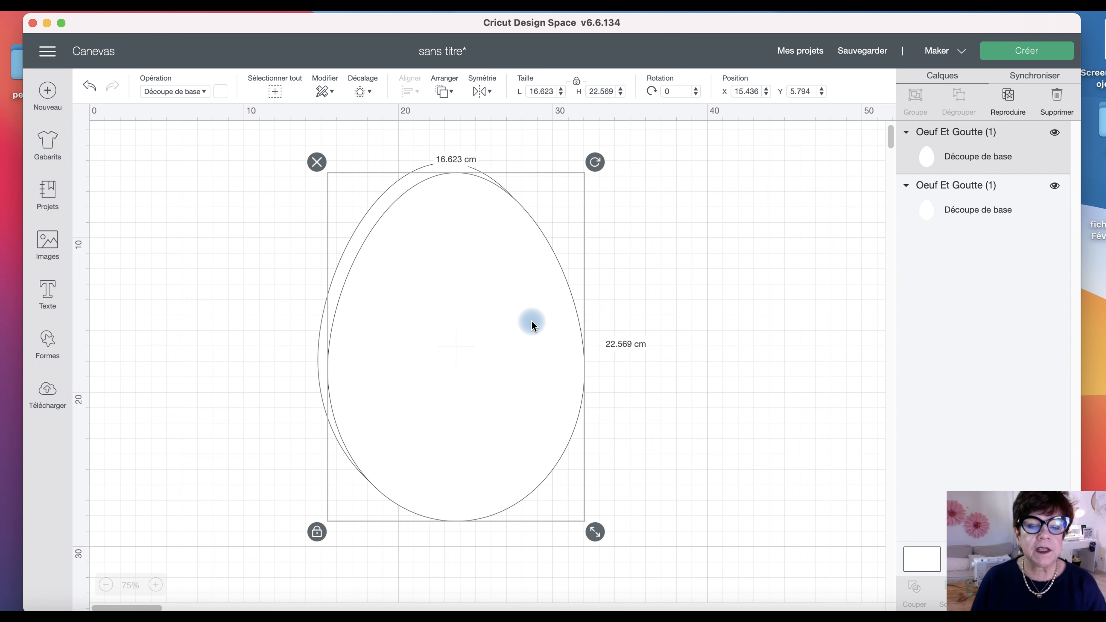
key("super+v")
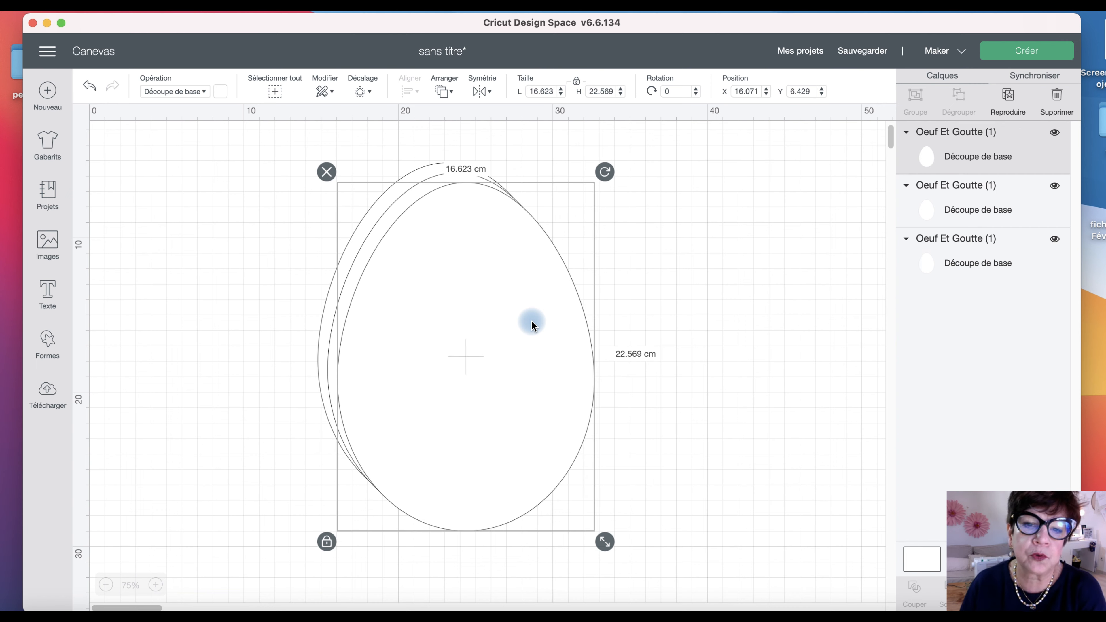
left_click_drag(550, 244, 802, 203)
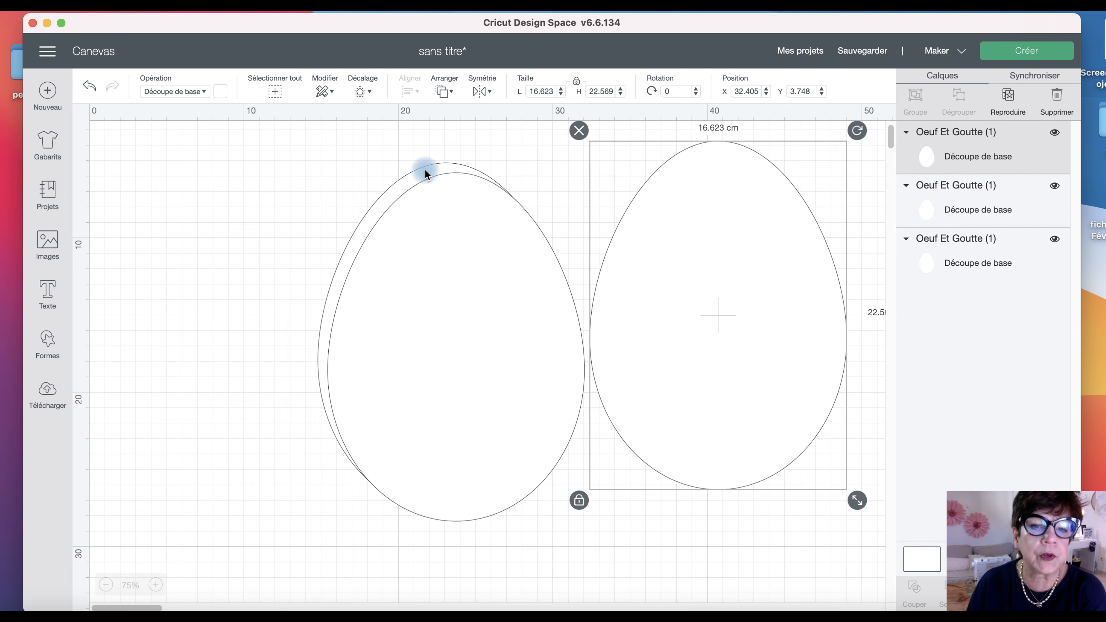
left_click_drag(430, 178, 99, 198)
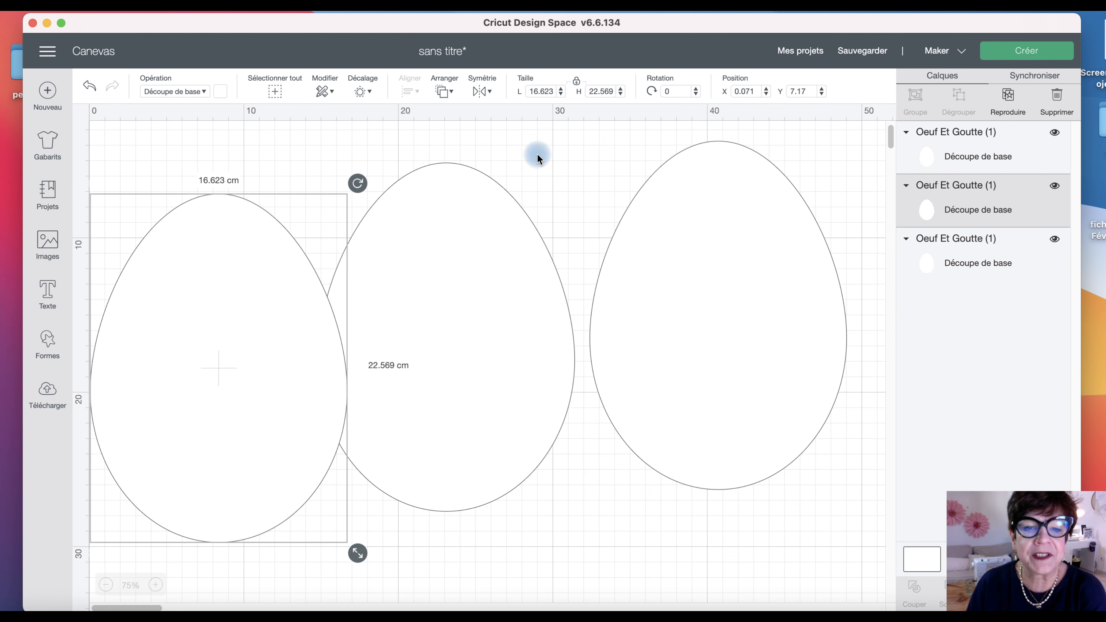
- Scale the right-hand egg copy proportionally to about 14.6 × 19.8 cm and centre it by eye inside the original egg
left_click(811, 434)
left_click_drag(859, 506, 778, 394)
left_click_drag(672, 386, 441, 481)
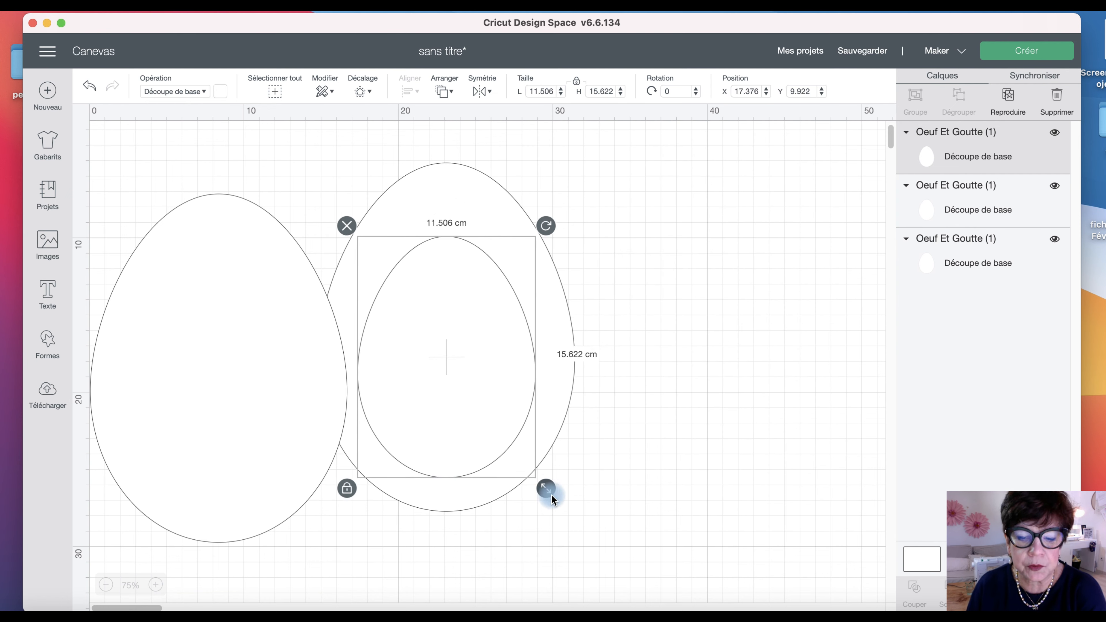
left_click_drag(546, 489, 536, 453)
left_click_drag(575, 513, 564, 498)
left_click_drag(511, 459, 516, 467)
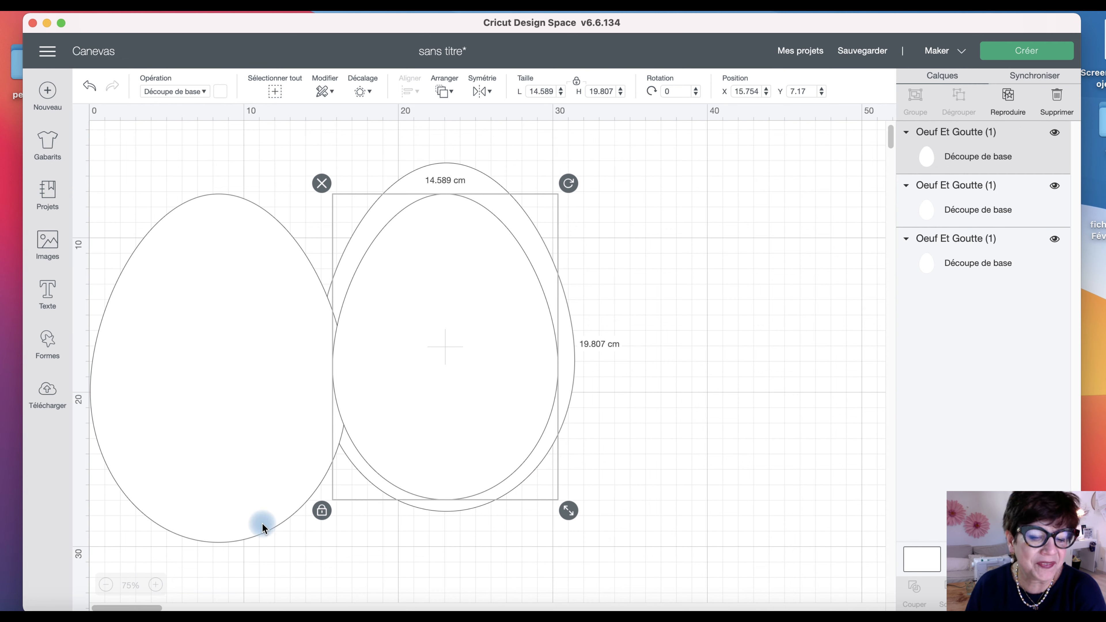
- Shrink the left-hand egg copy proportionally to about 10.5 × 14.2 cm and move it to the right of the nested eggs
left_click(273, 537)
left_click_drag(363, 558, 265, 420)
left_click_drag(206, 403, 751, 440)
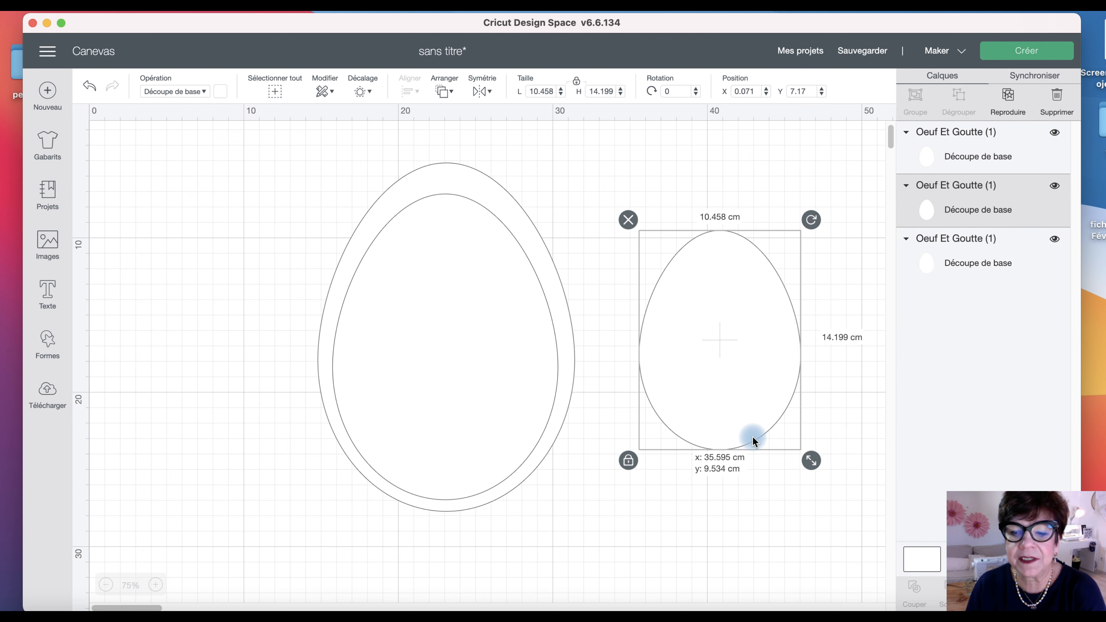
- Bring the smallest egg to the front and centre it by eye inside the nested eggs, scaled proportionally to about 12.3 × 16.6 cm
left_click(445, 92)
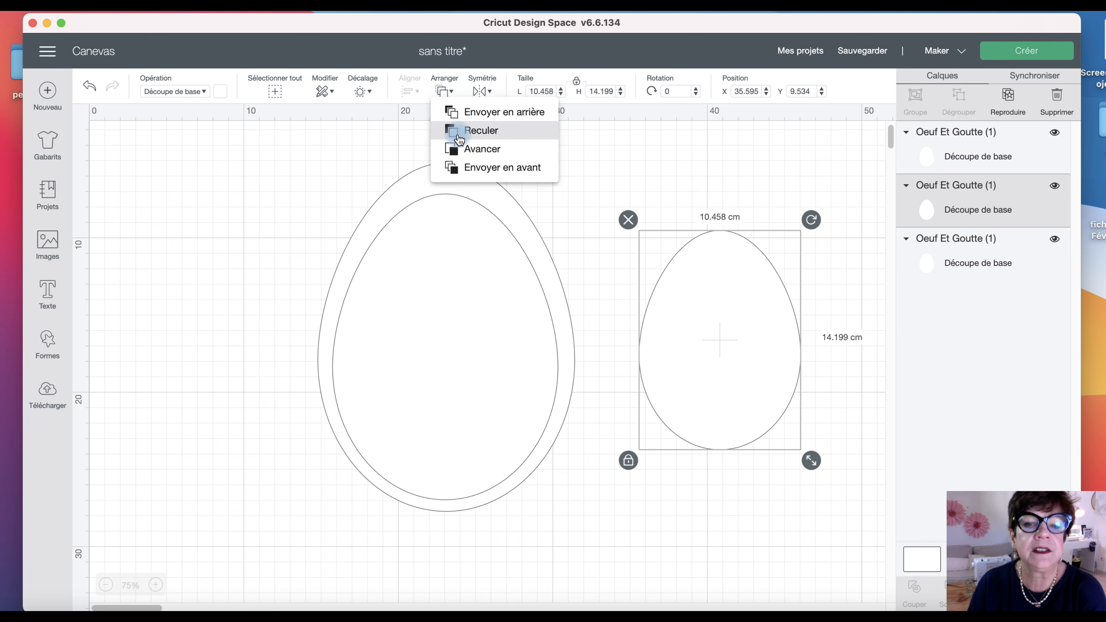
left_click(478, 168)
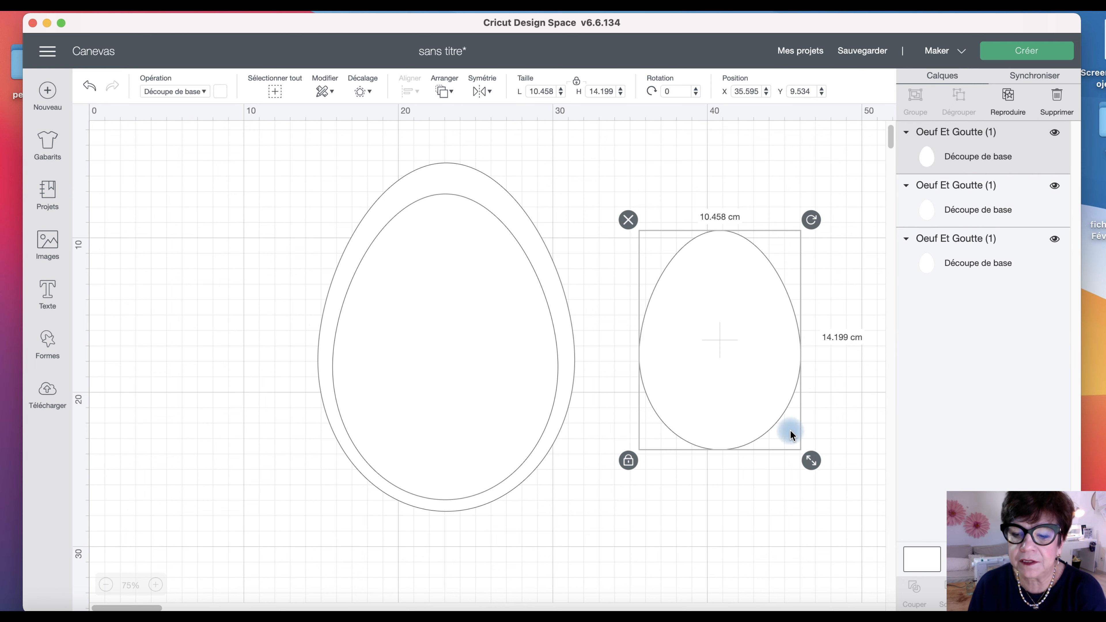
left_click_drag(778, 417, 507, 430)
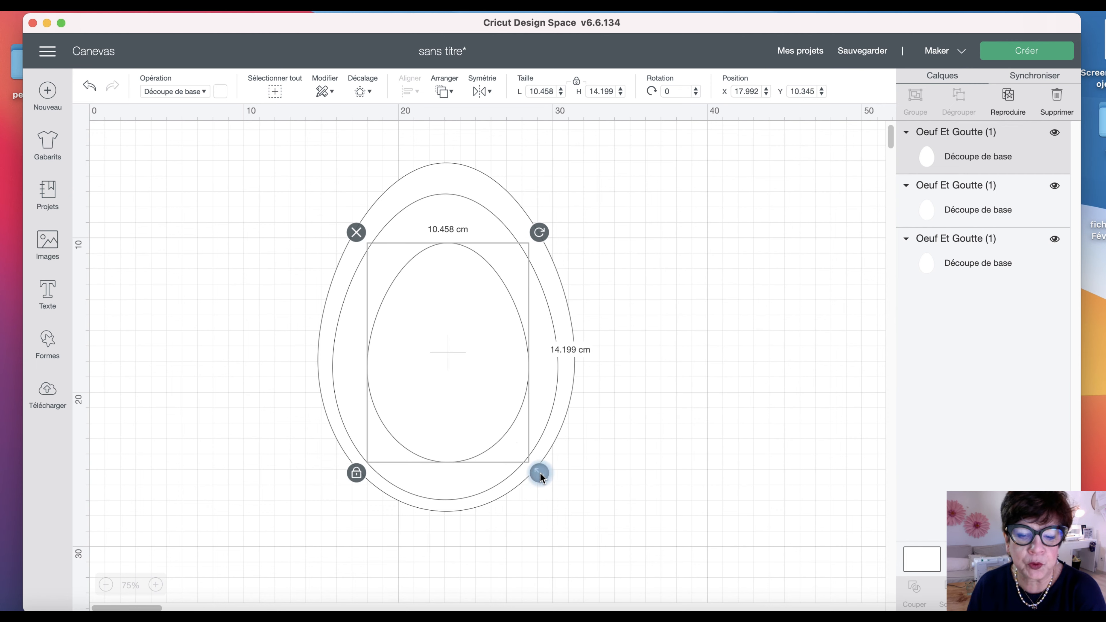
left_click_drag(540, 474, 568, 509)
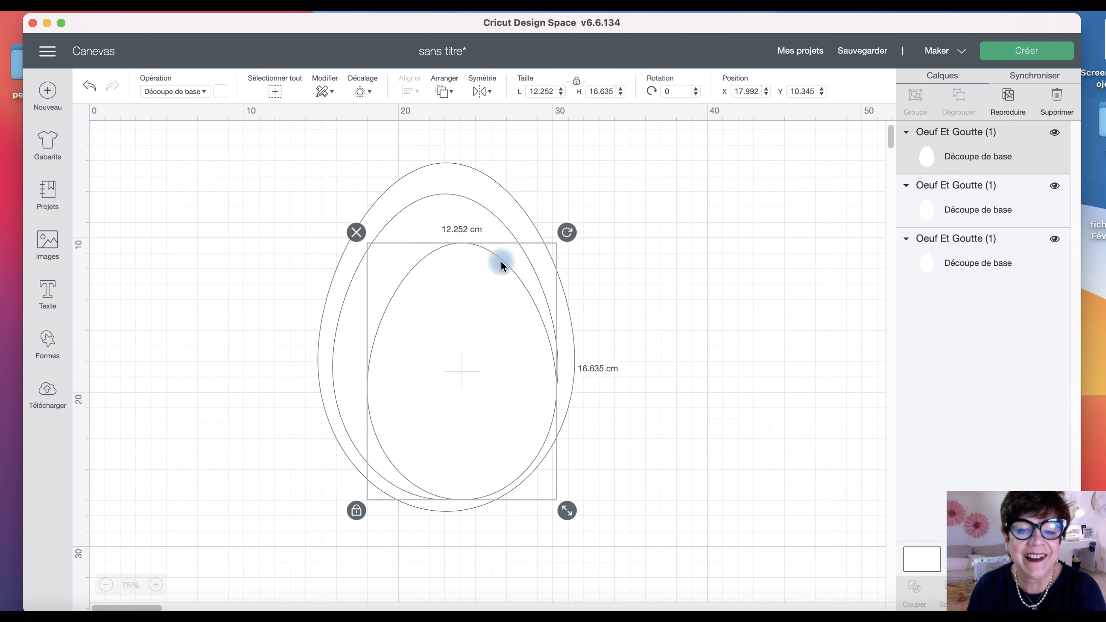
left_click_drag(501, 264, 483, 247)
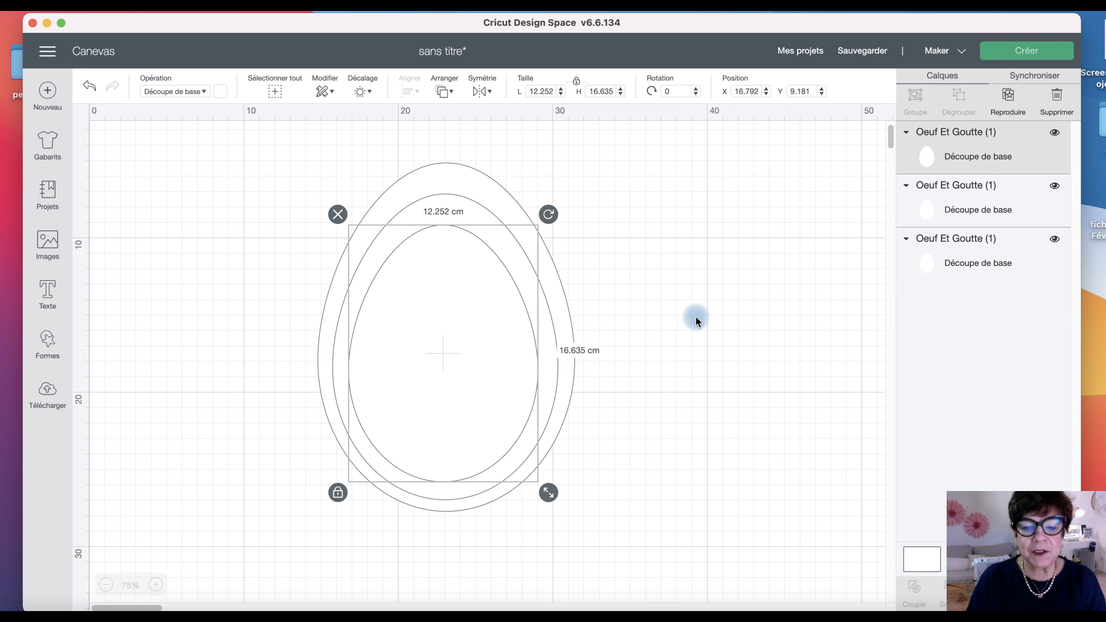
left_click_drag(490, 253, 492, 256)
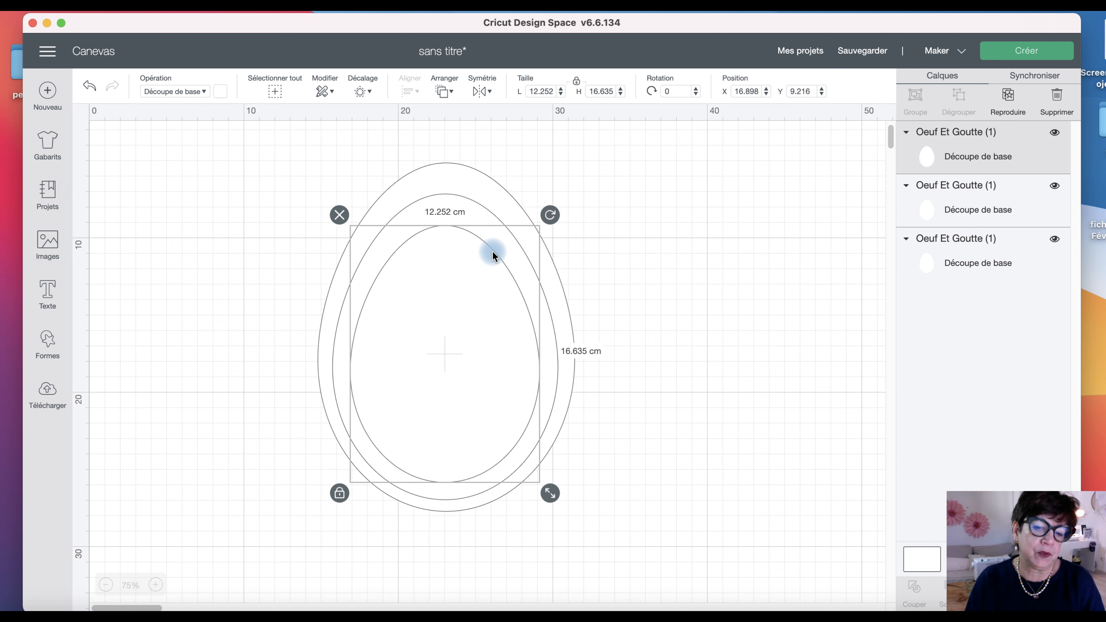
- Change the outer egg's material colour to dark red
left_click(441, 164)
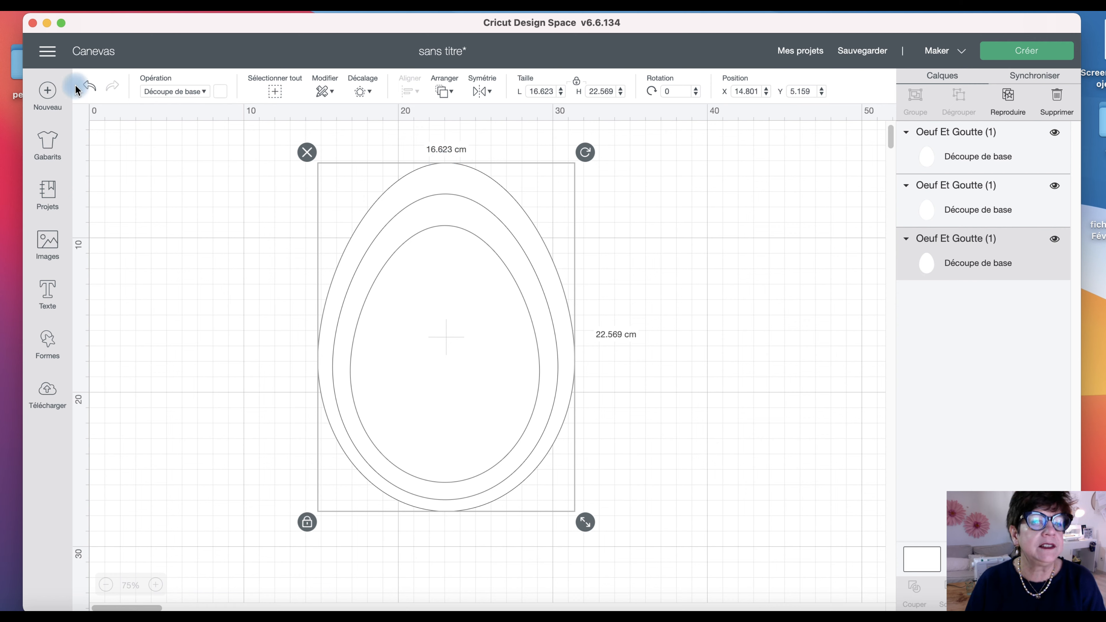
left_click(206, 91)
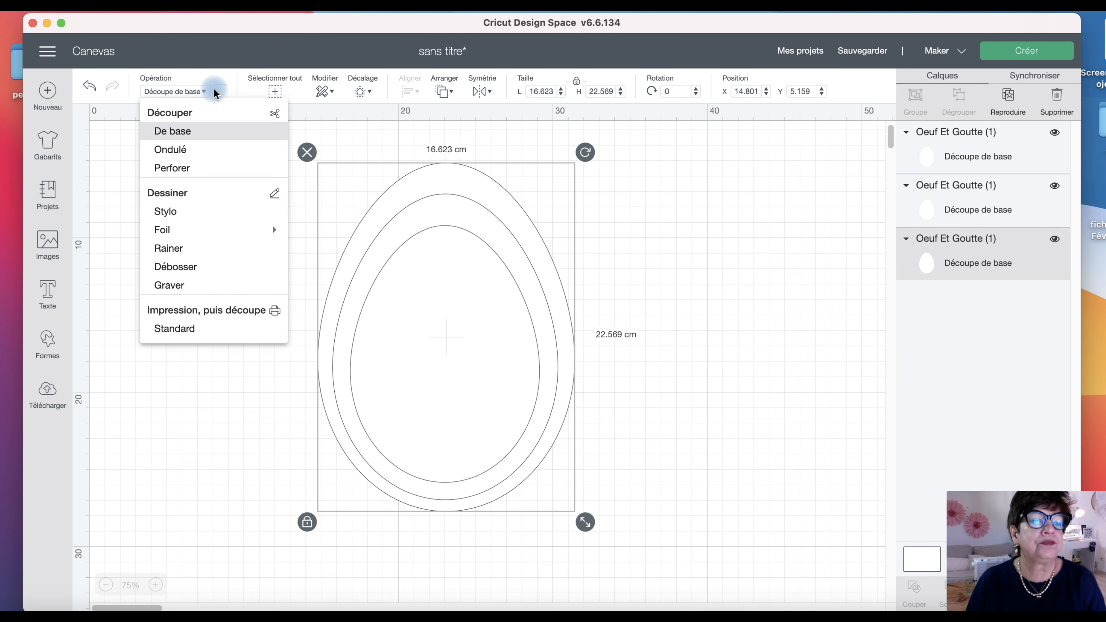
left_click(217, 90)
left_click(219, 92)
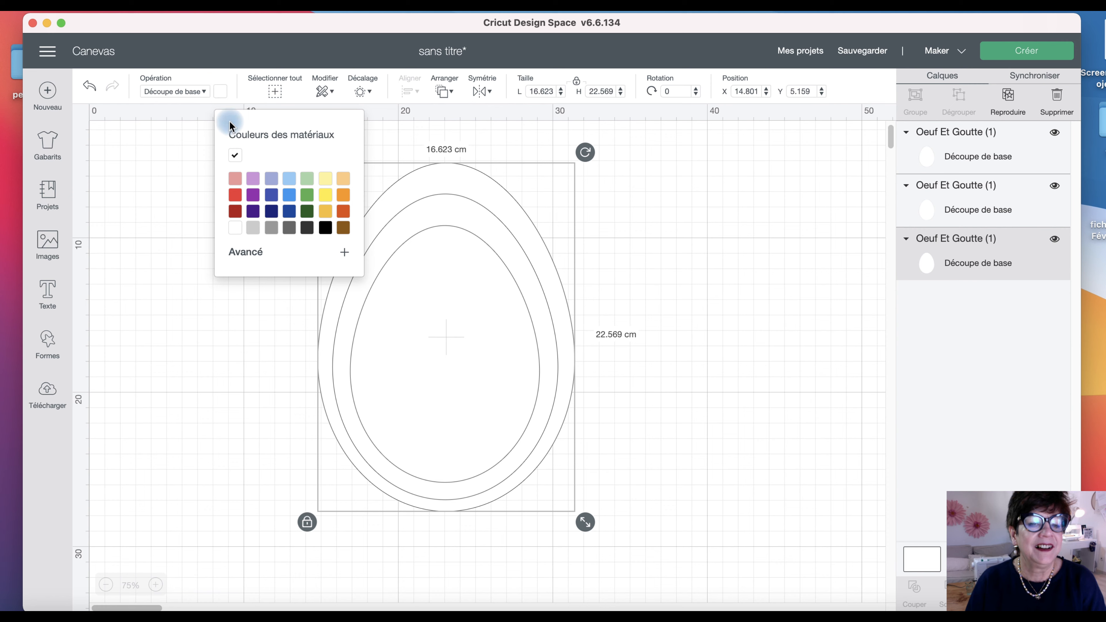
left_click(235, 213)
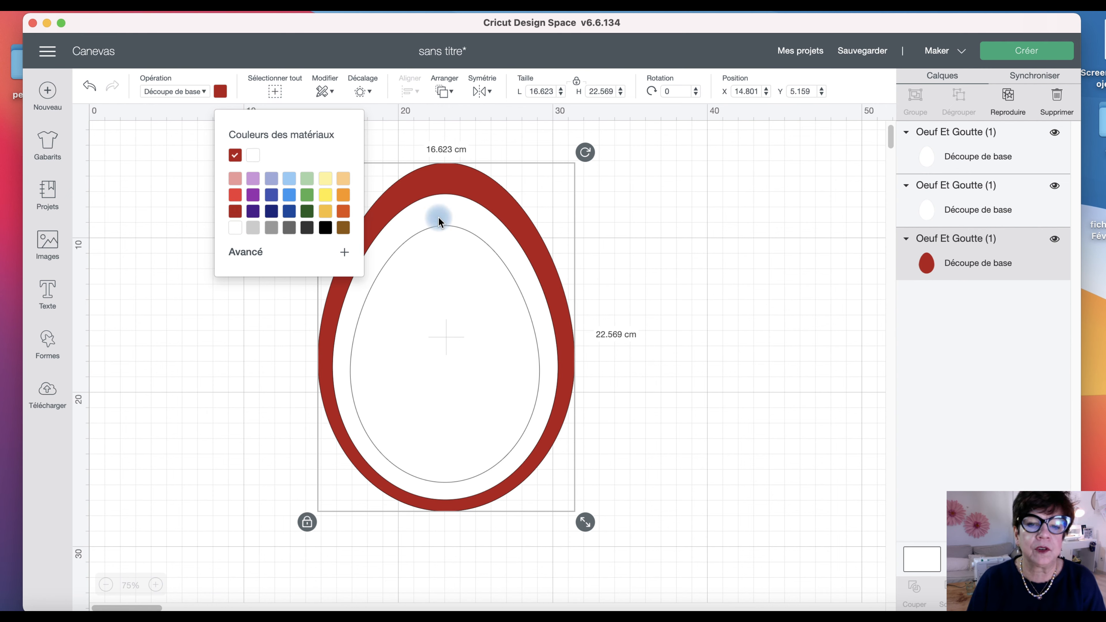
- Change the middle egg's material colour to medium red
left_click(475, 210)
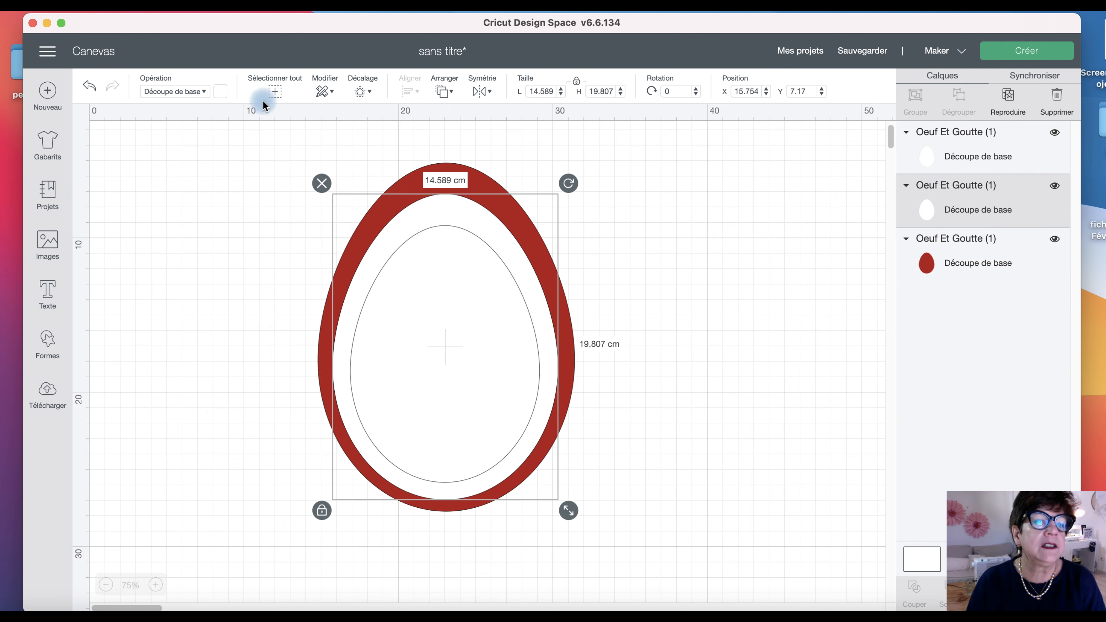
left_click(219, 91)
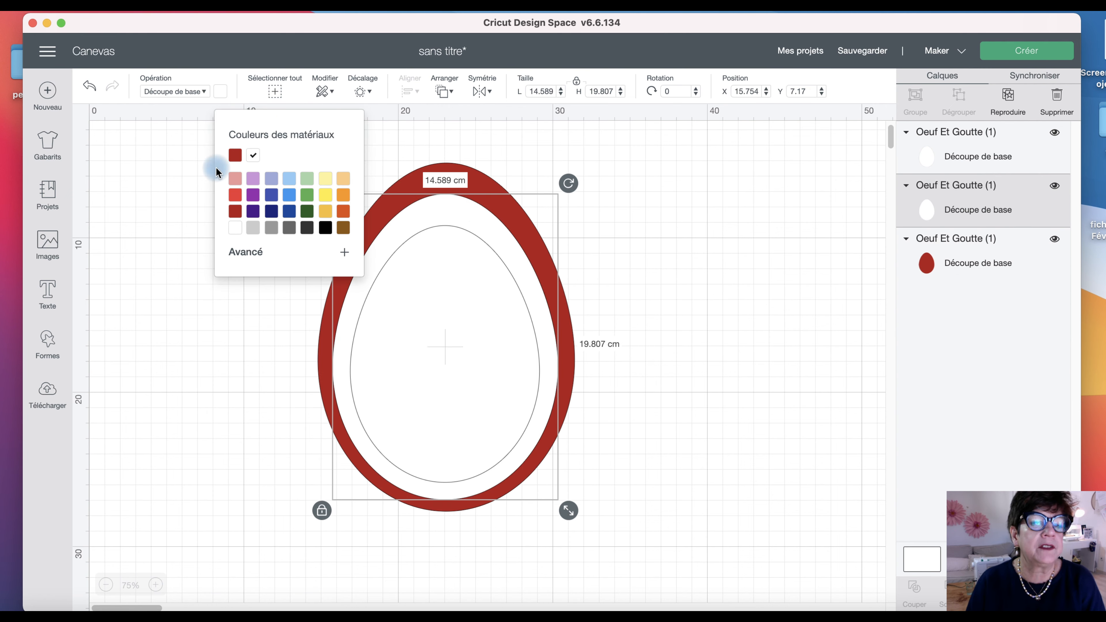
left_click(235, 195)
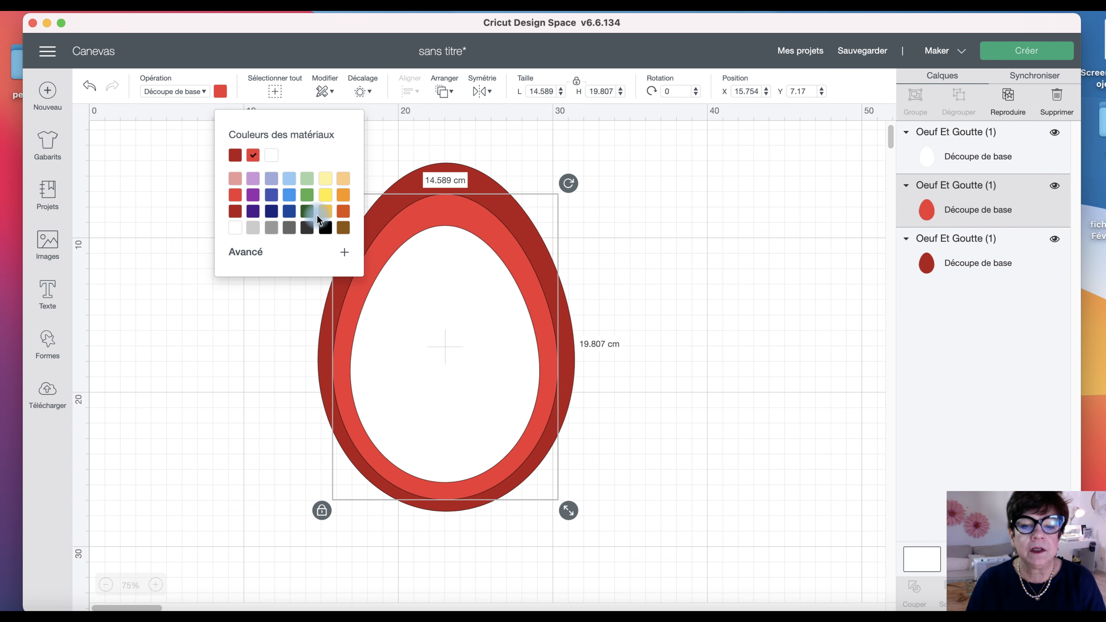
- Change the innermost egg's material colour to light pink and deselect it
left_click(482, 246)
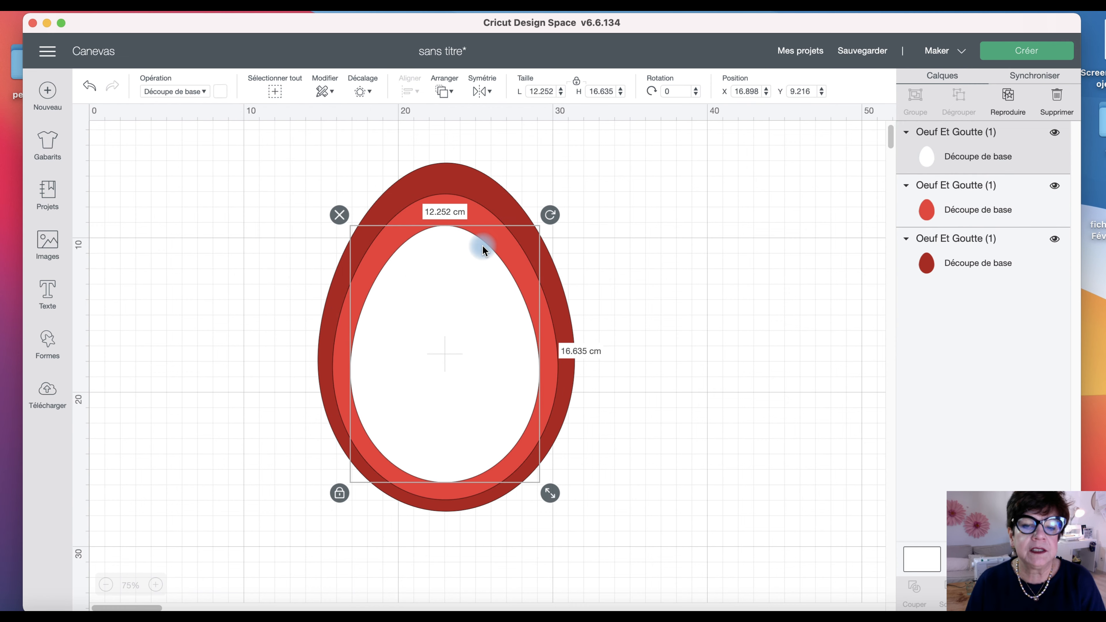
left_click(222, 92)
left_click(235, 183)
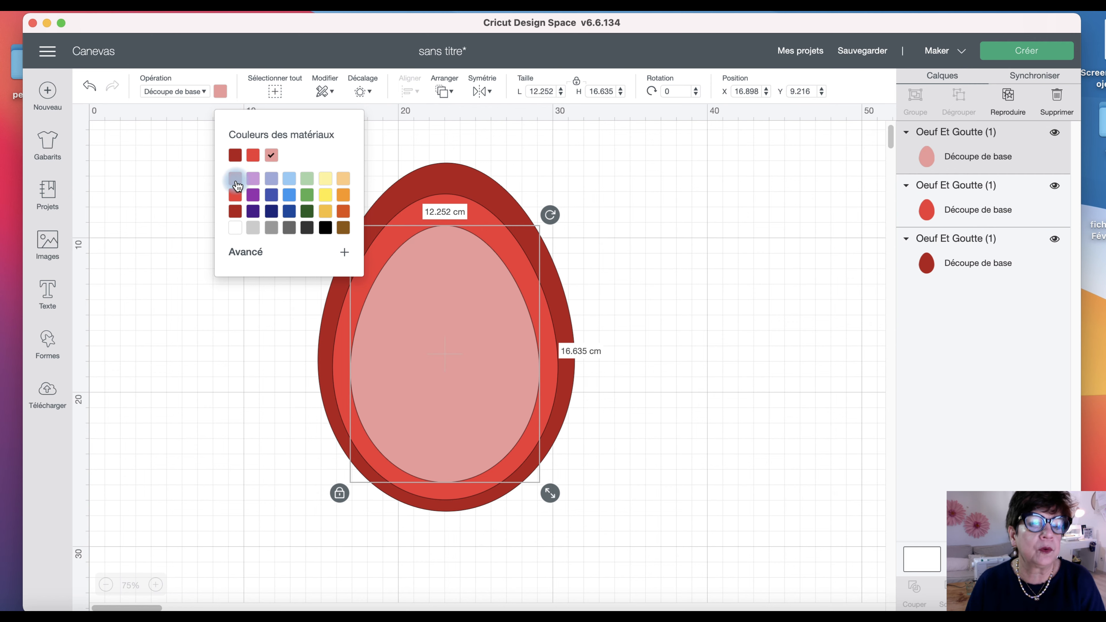
left_click(106, 347)
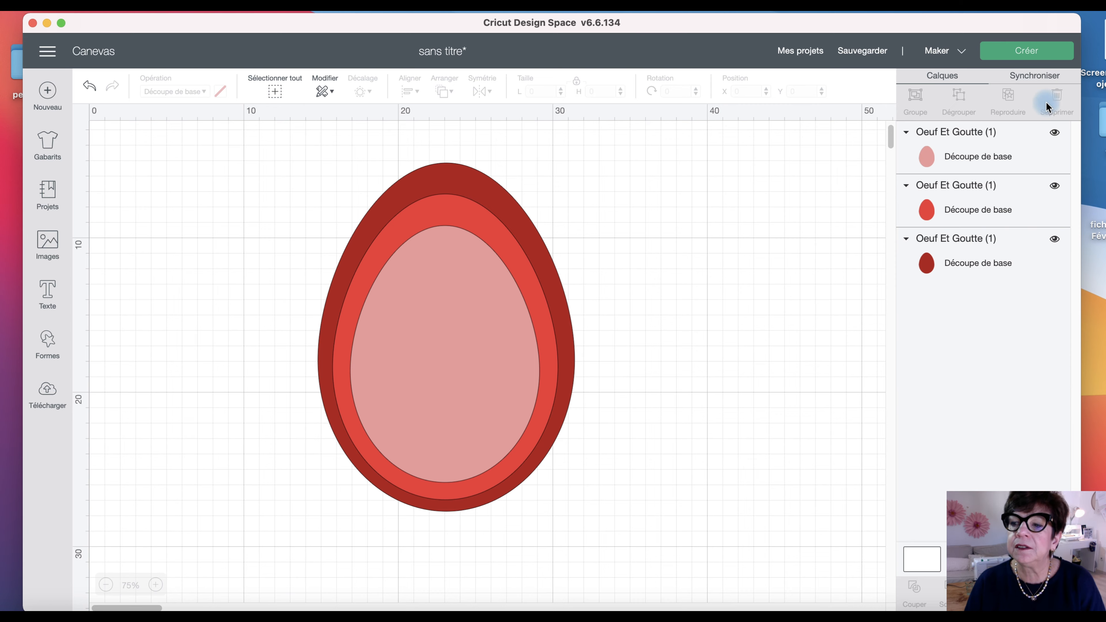
- Preview how the three coloured eggs are distributed over the cutting mats, and return to the canvas
left_click(1037, 55)
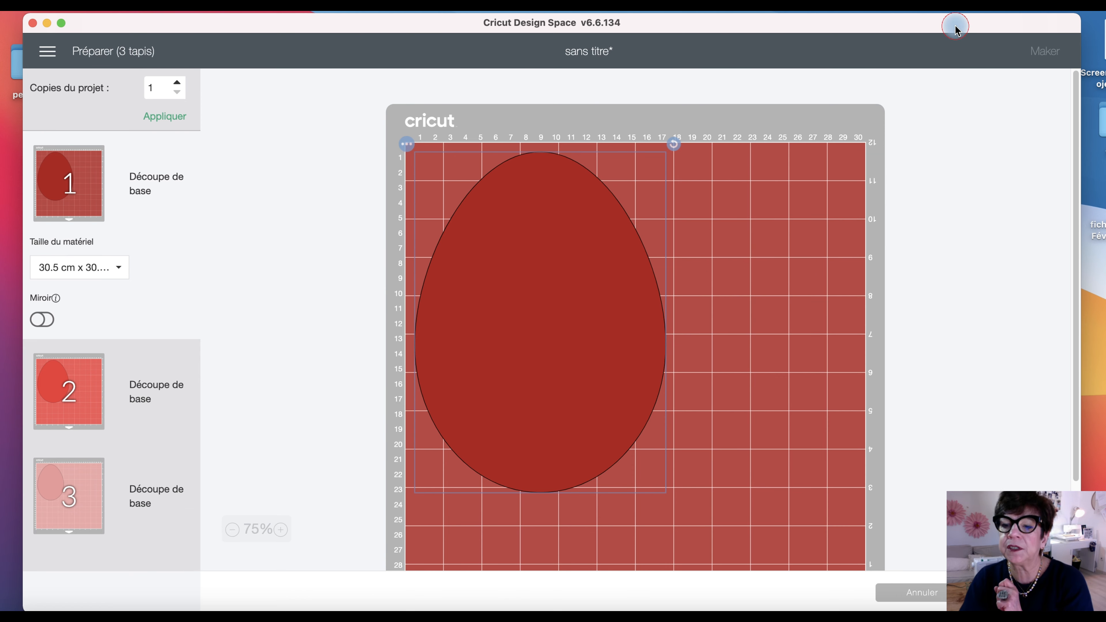
left_click_drag(953, 25, 782, 25)
left_click(826, 599)
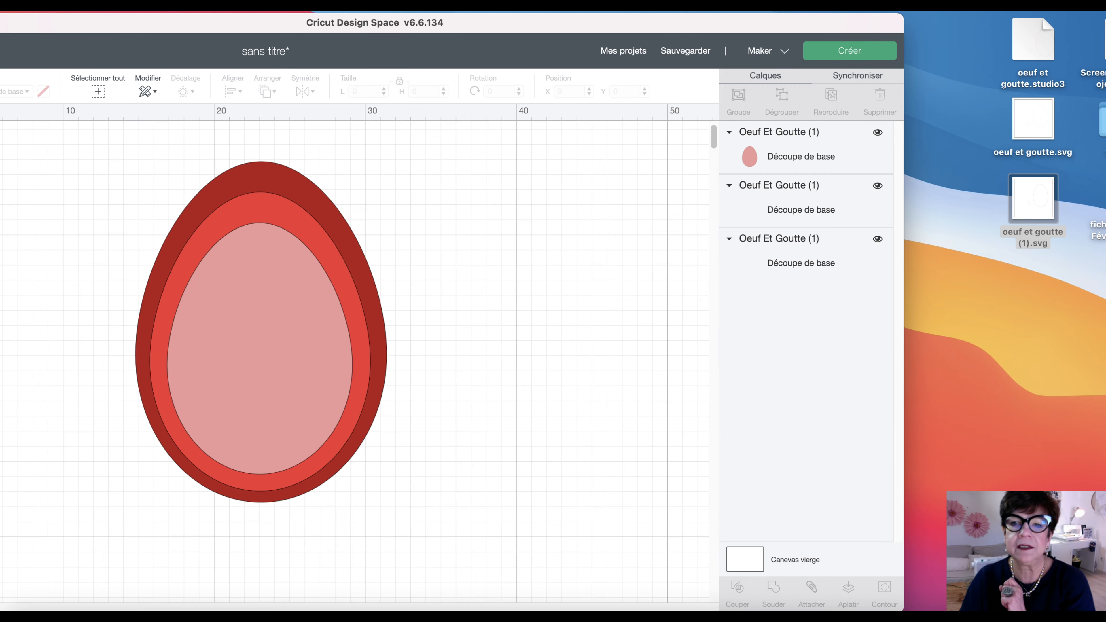
left_click_drag(679, 20, 856, 12)
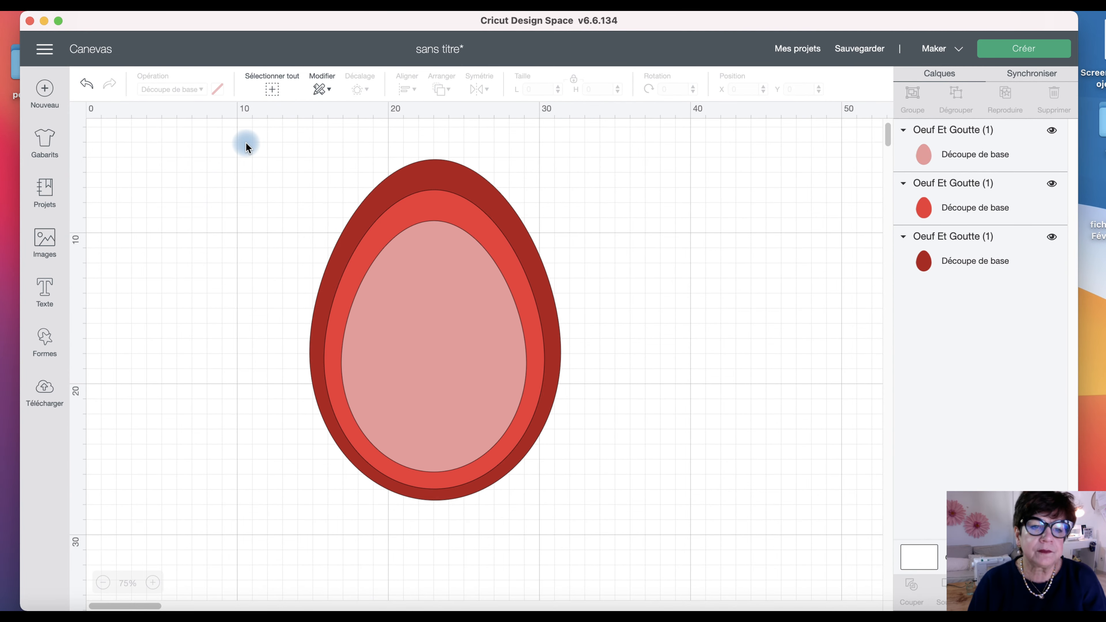
- Duplicate the three nested eggs together, place the copy to the right of the original and scale it proportionally to about 12.8 × 17.3 cm
left_click_drag(246, 140, 675, 601)
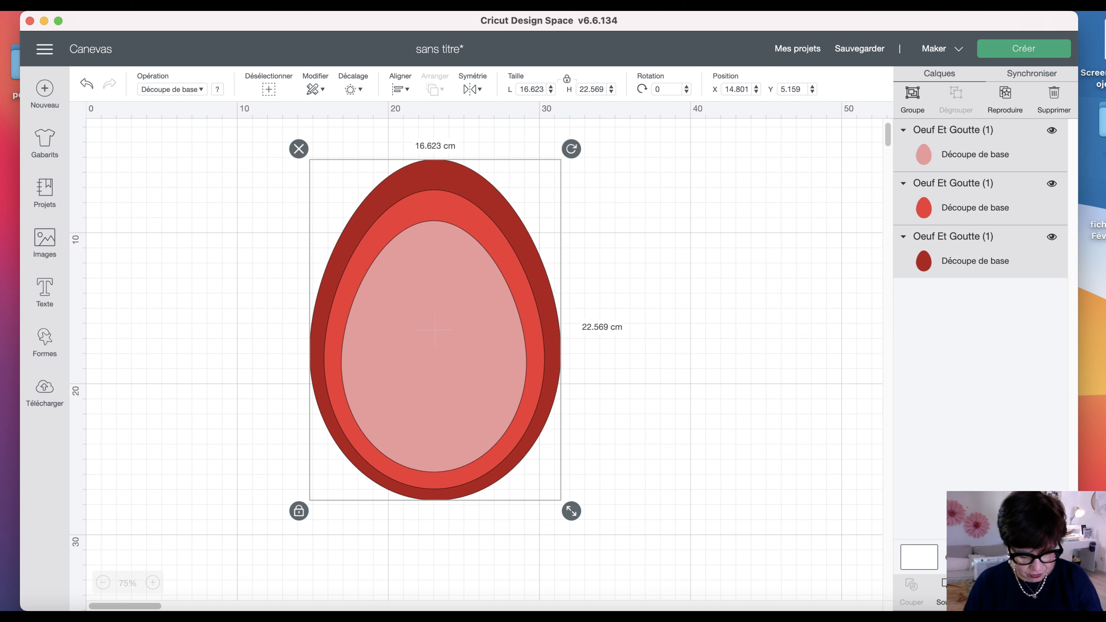
key("super+c")
key("super+v")
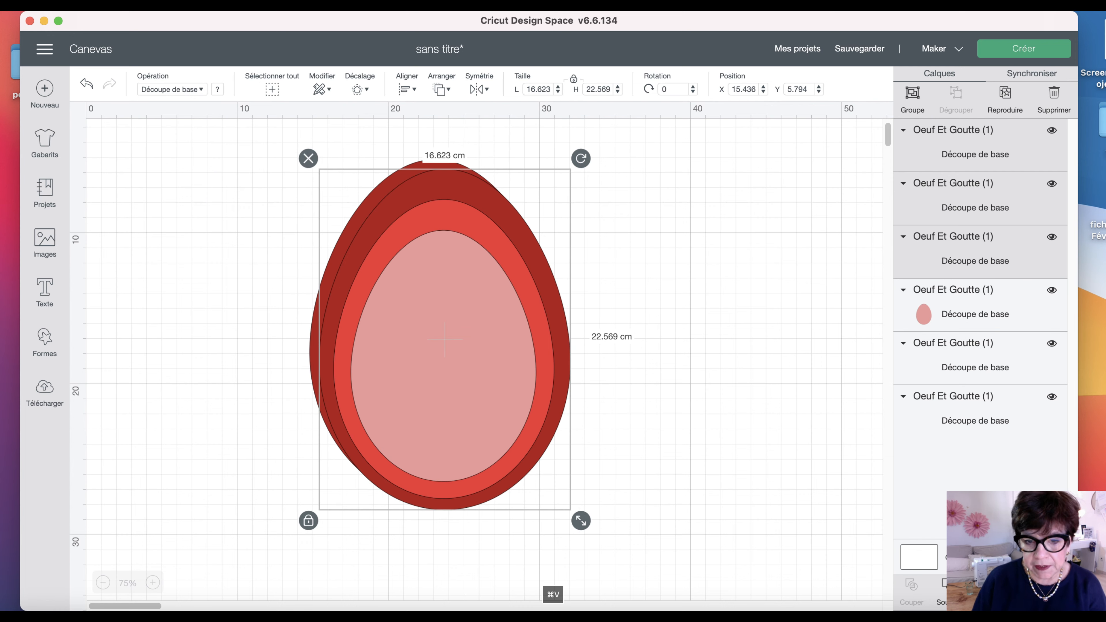
left_click_drag(464, 215, 737, 195)
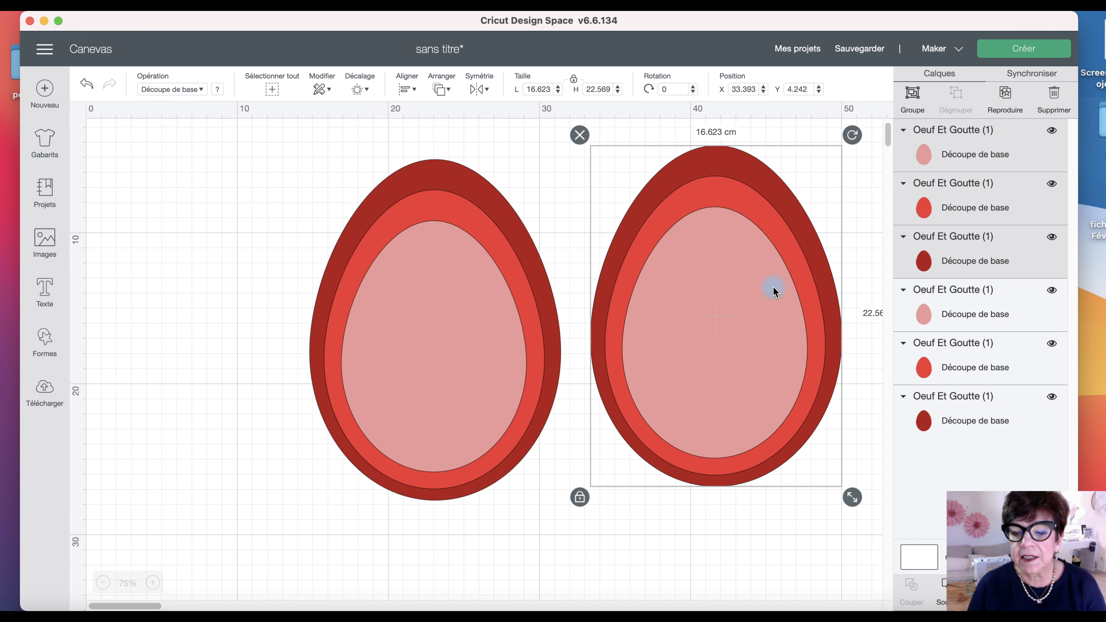
left_click_drag(856, 503, 782, 421)
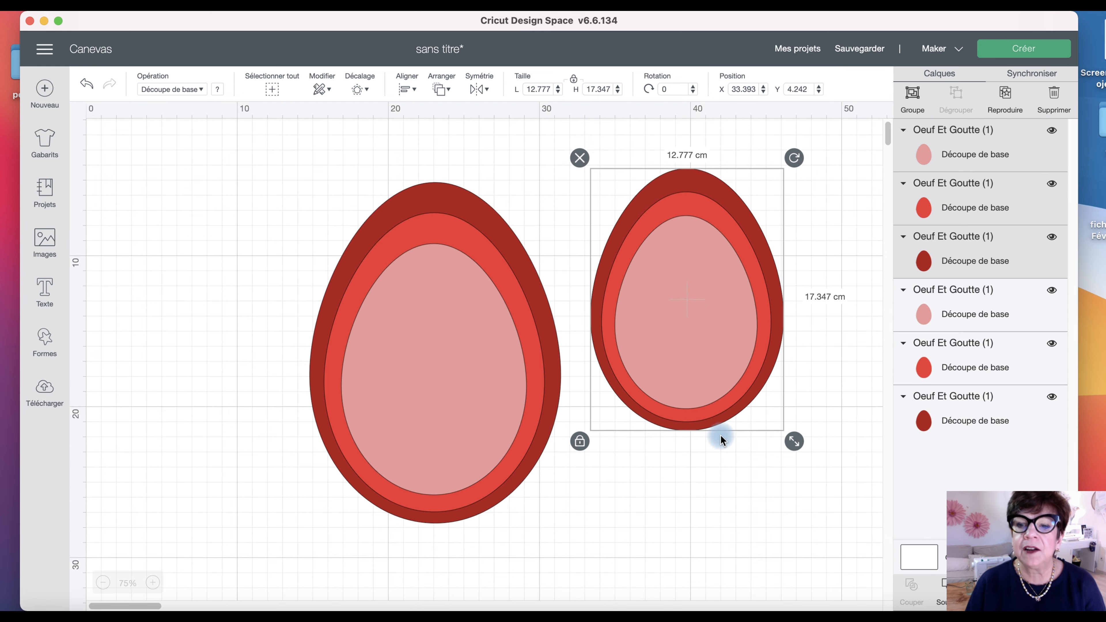
- Generate the cutting mats for both egg sets and examine how the eggs are arranged by colour on each mat
left_click(1024, 51)
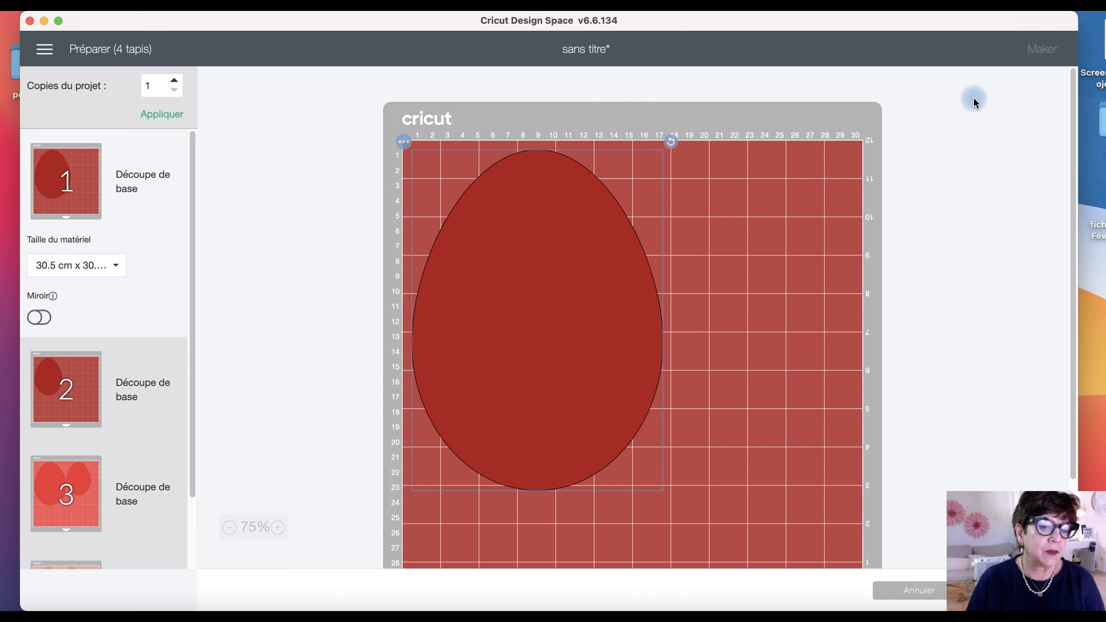
scroll(640, 277, "down", 5)
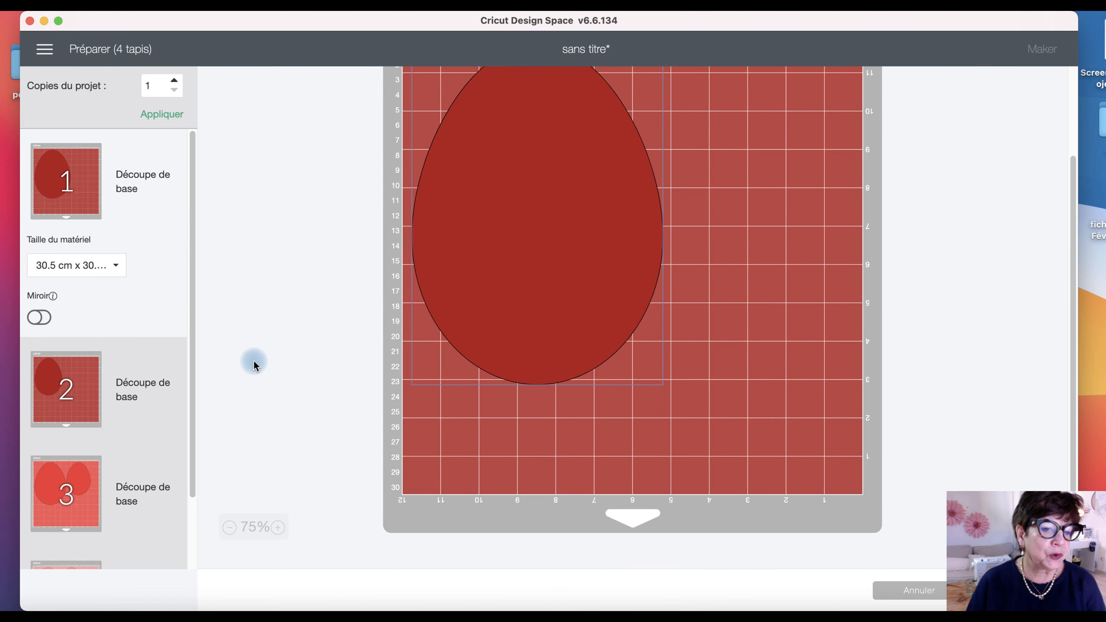
left_click(66, 389)
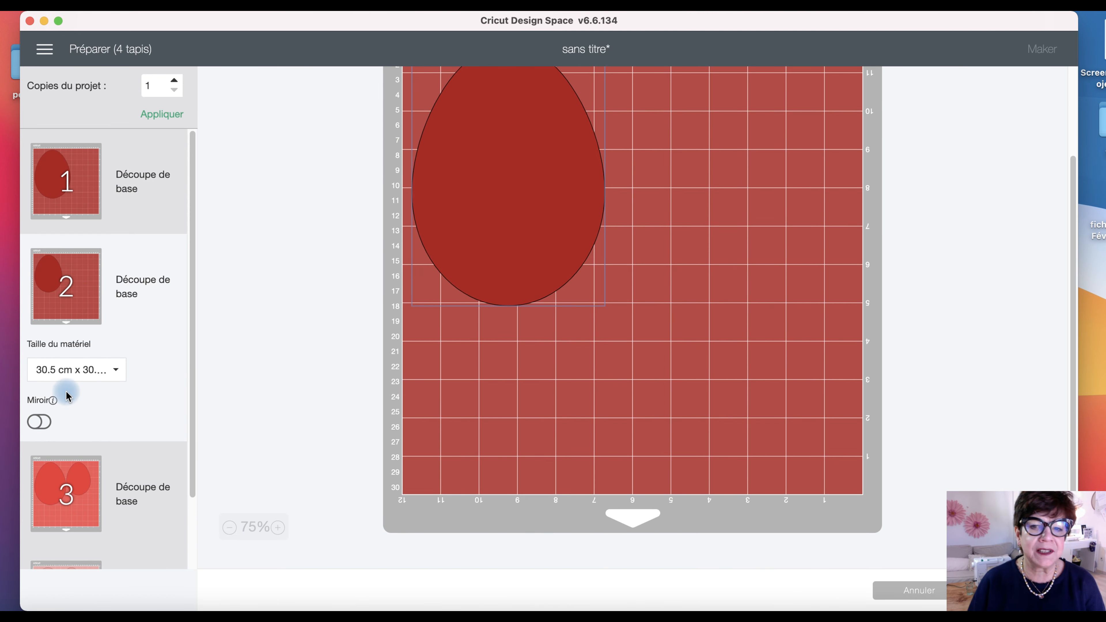
left_click(80, 490)
scroll(81, 490, "down", 4)
left_click(80, 511)
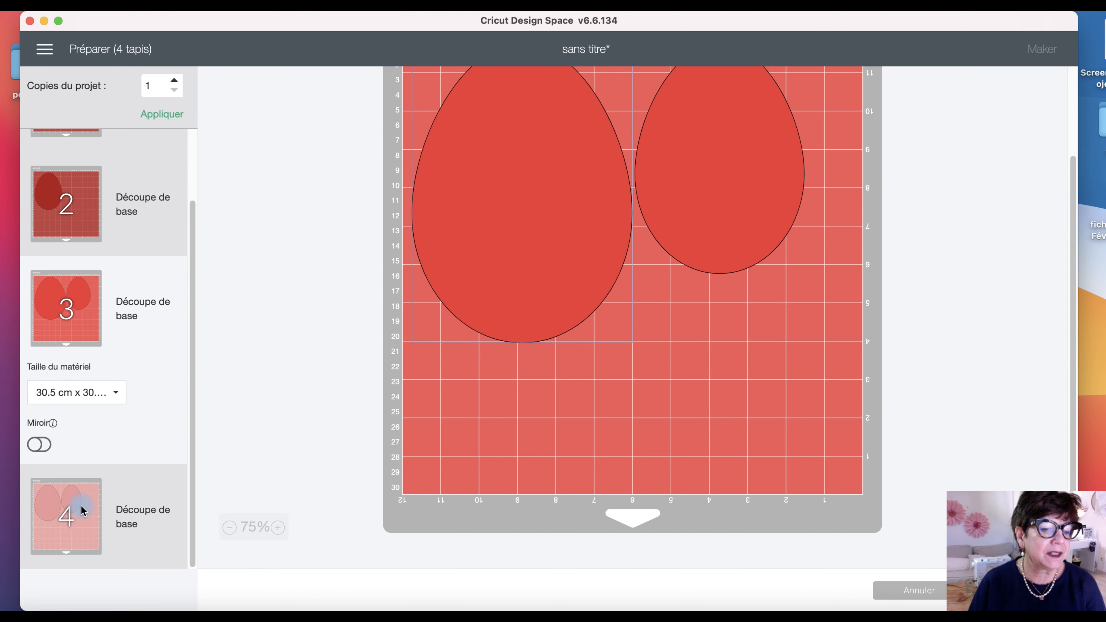
scroll(81, 511, "up", 4)
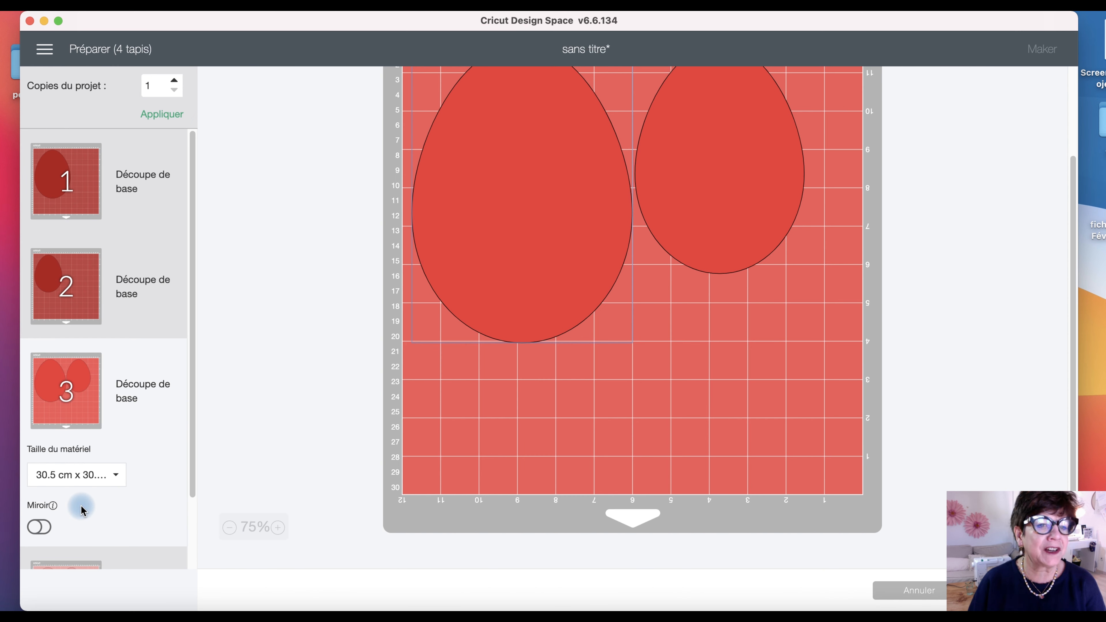